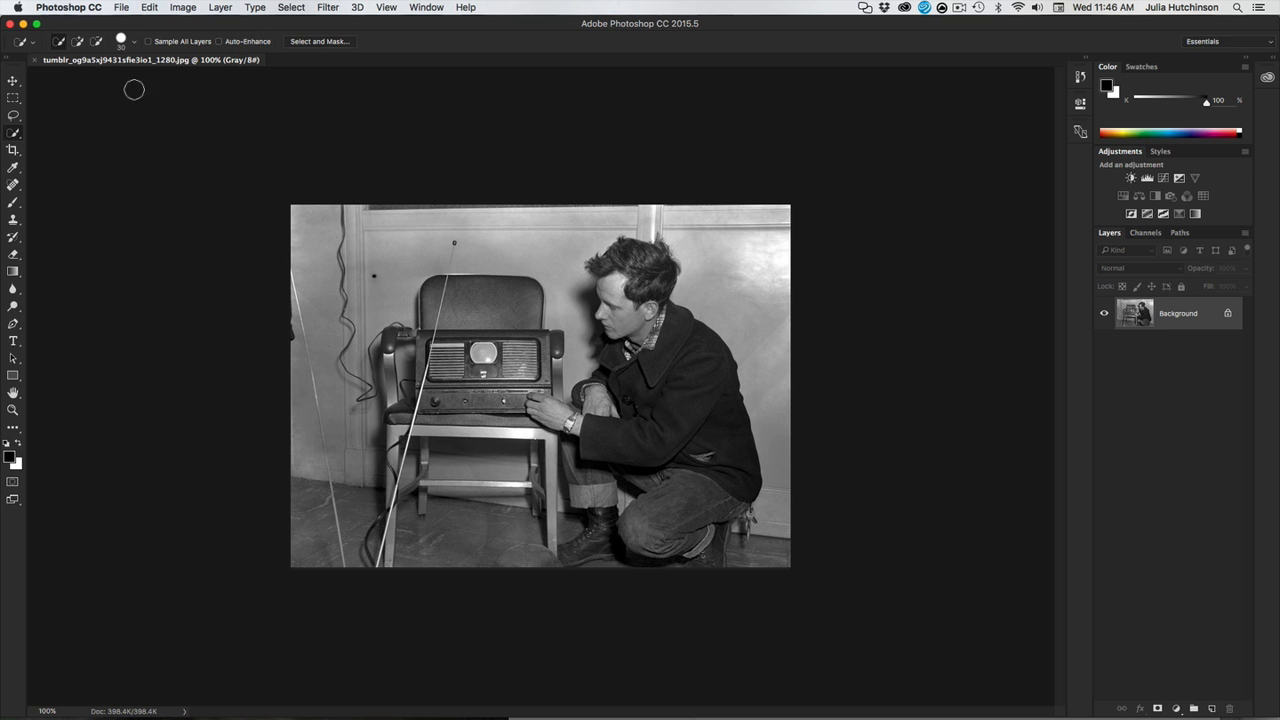
- Convert the grayscale photo to RGB Color mode
click(13, 81)
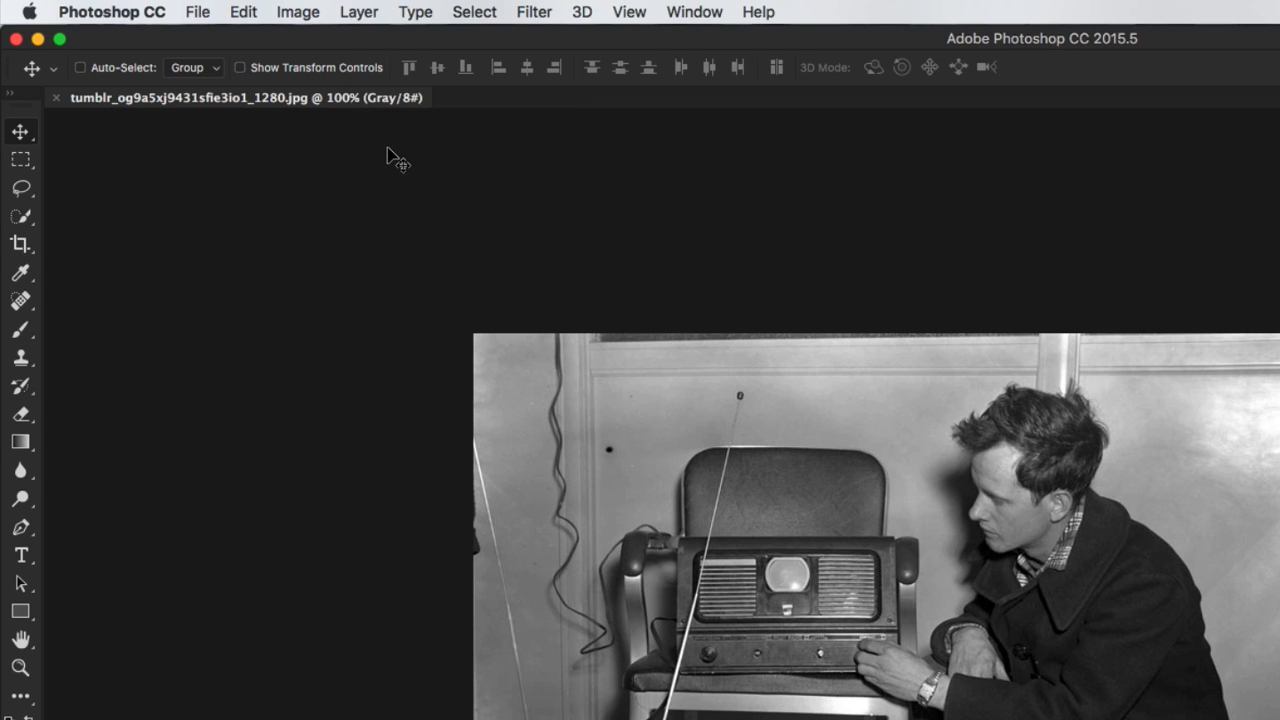
click(298, 12)
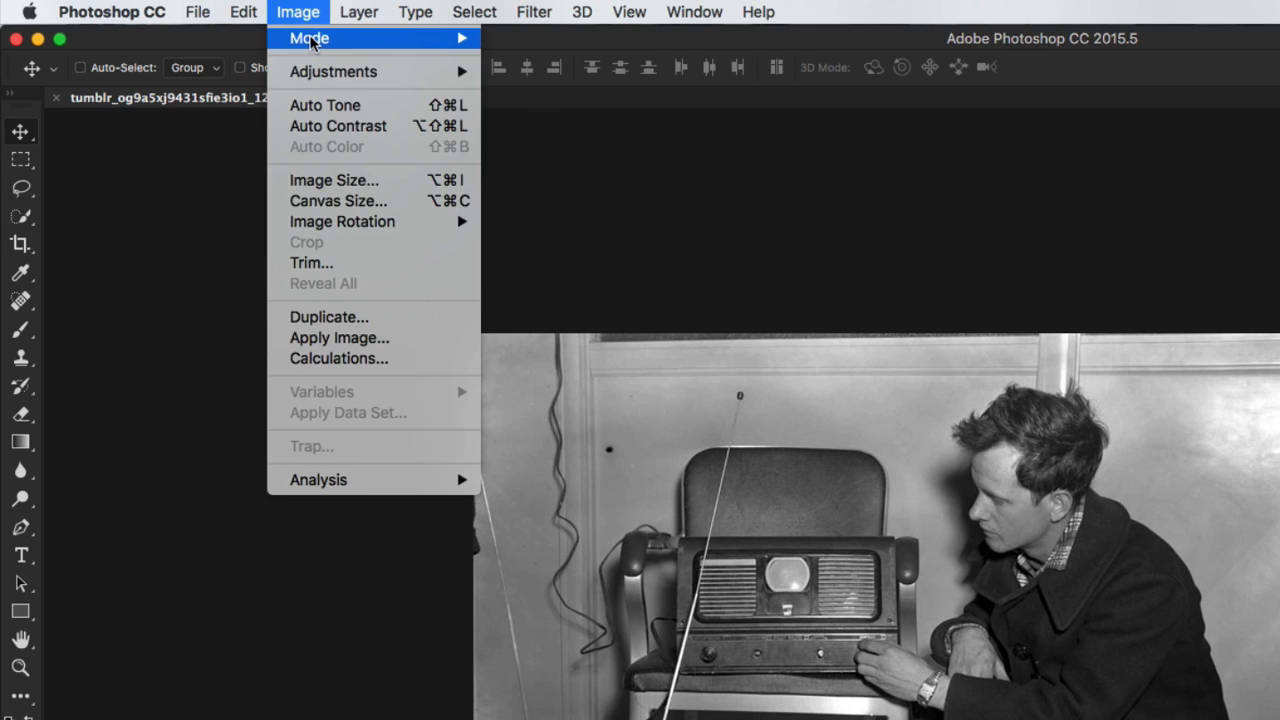
mouse_move(316, 40)
click(598, 128)
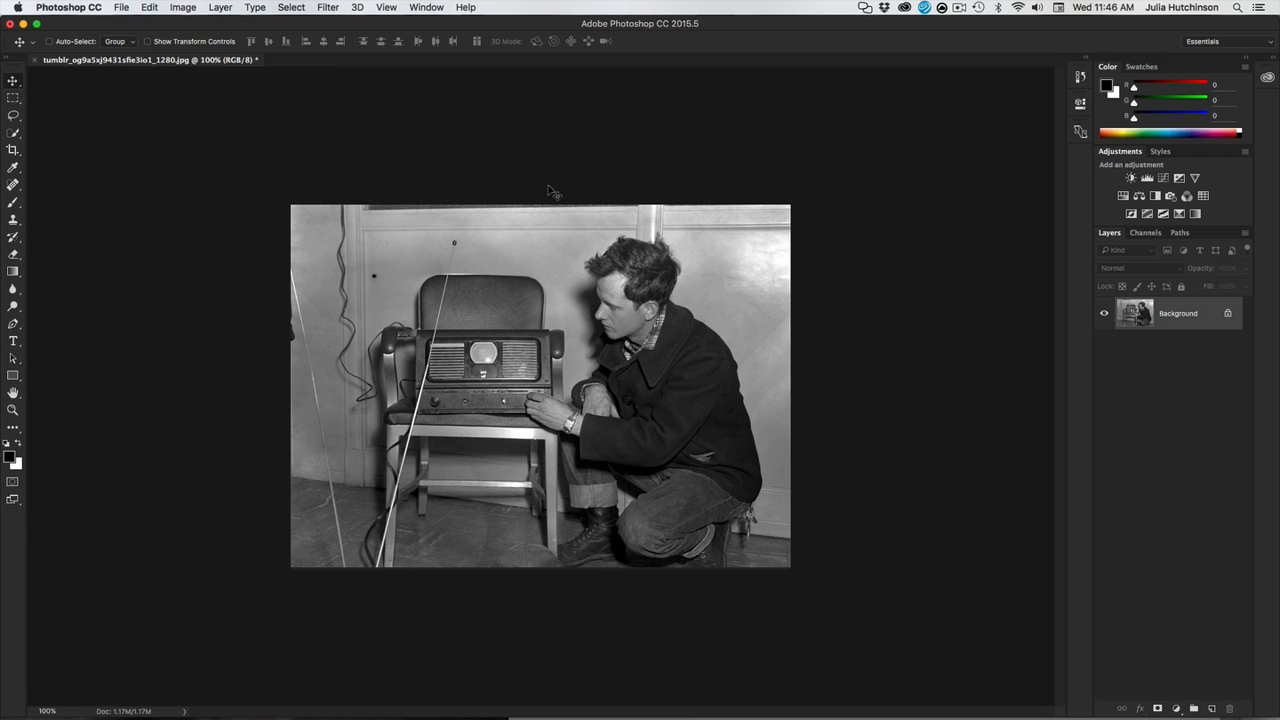
- Select the man's dark coat with the Quick Selection tool, leaving out the jeans and the plaid shirt collar
key(super+equal)
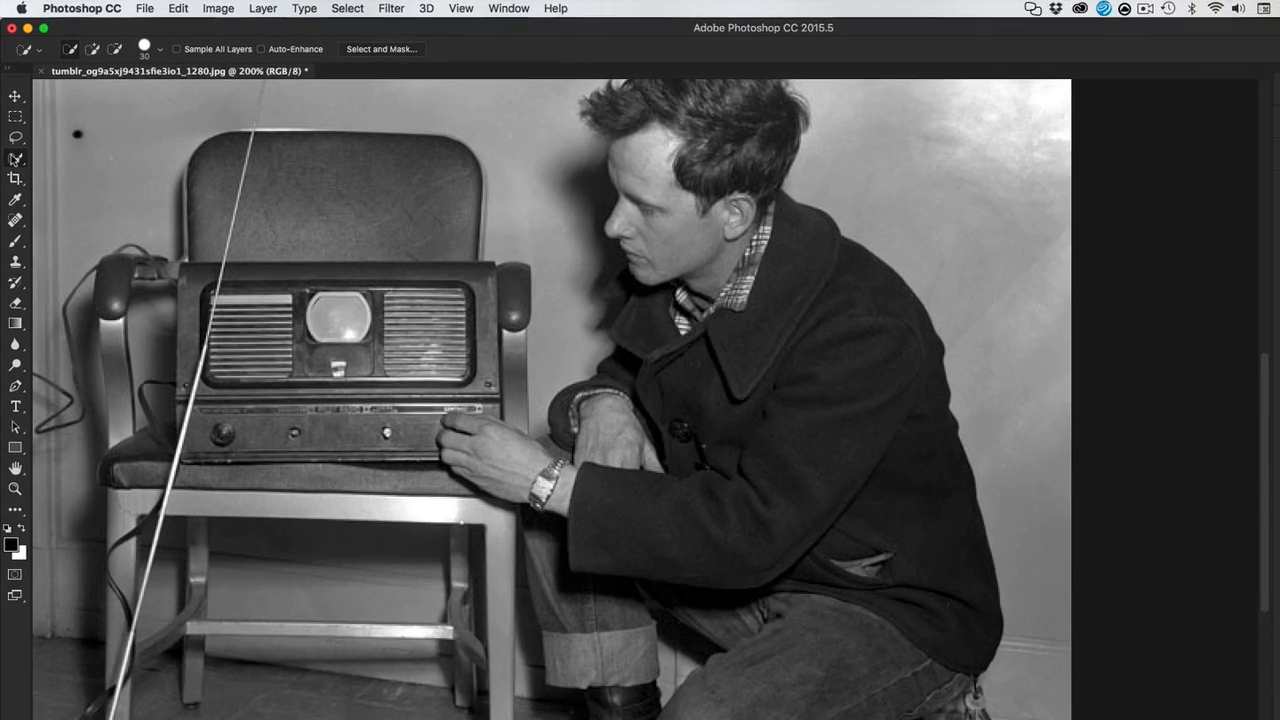
click(15, 159)
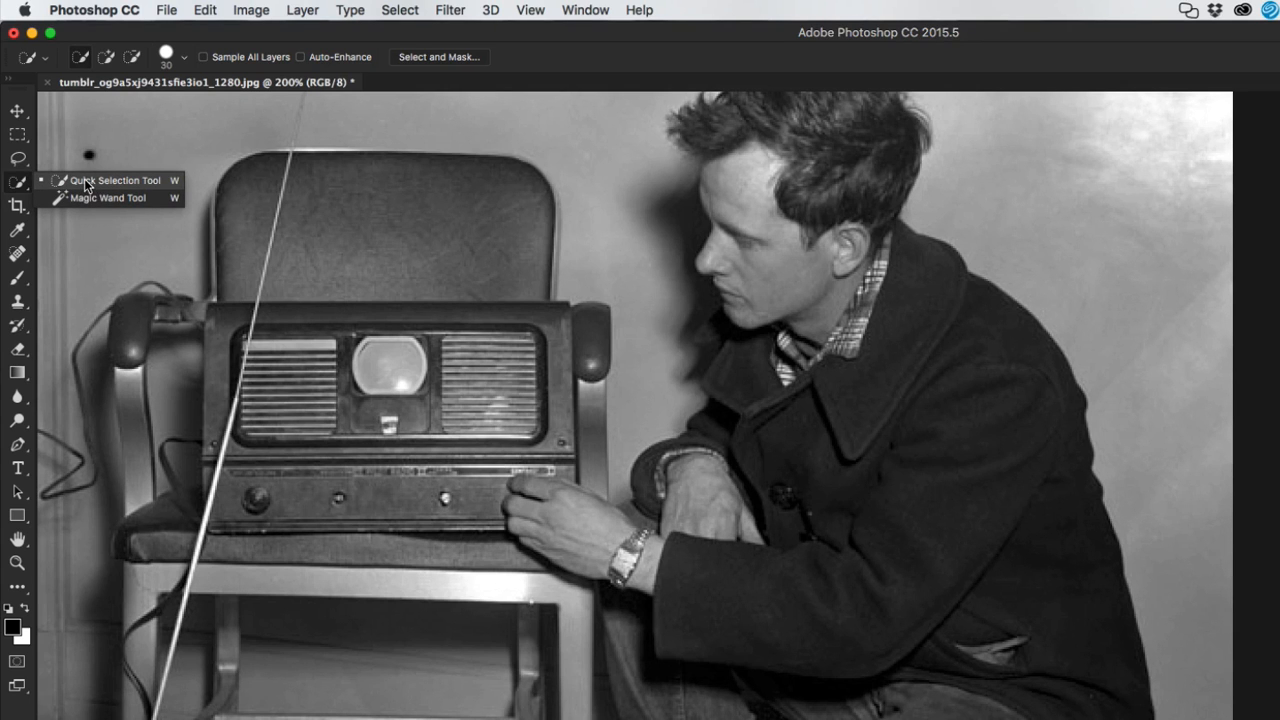
click(84, 178)
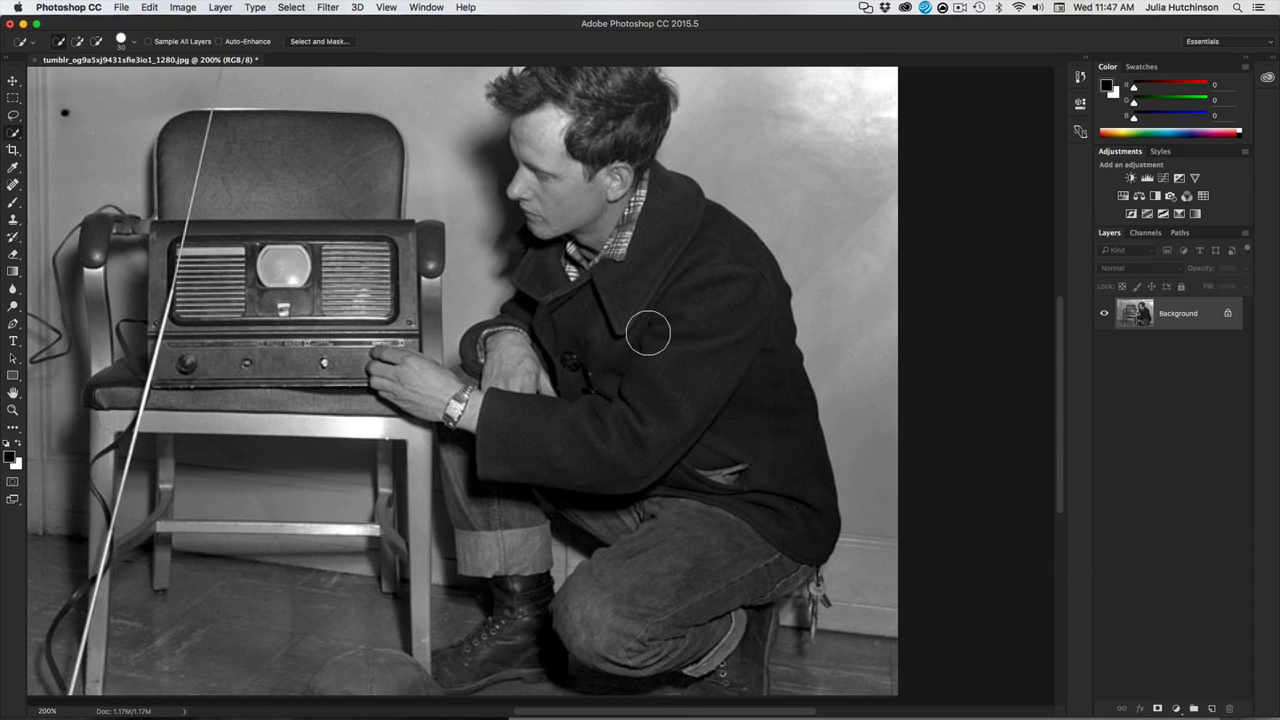
key(bracketright)
key(bracketright)
key(bracketright)
key(bracketleft)
key(bracketleft)
key(bracketleft)
key(bracketleft)
key(bracketright)
key(bracketright)
key(bracketright)
key(bracketleft)
key(bracketleft)
key(bracketleft)
click(656, 280)
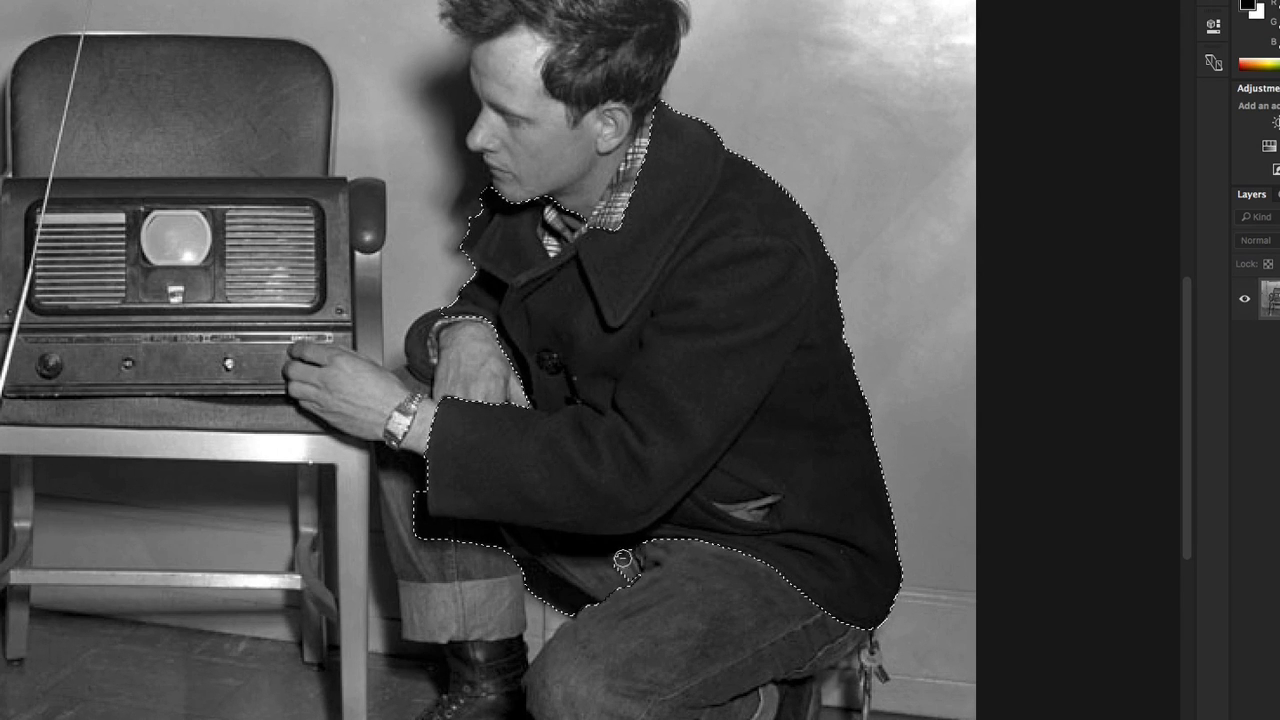
drag(624, 561, 597, 555)
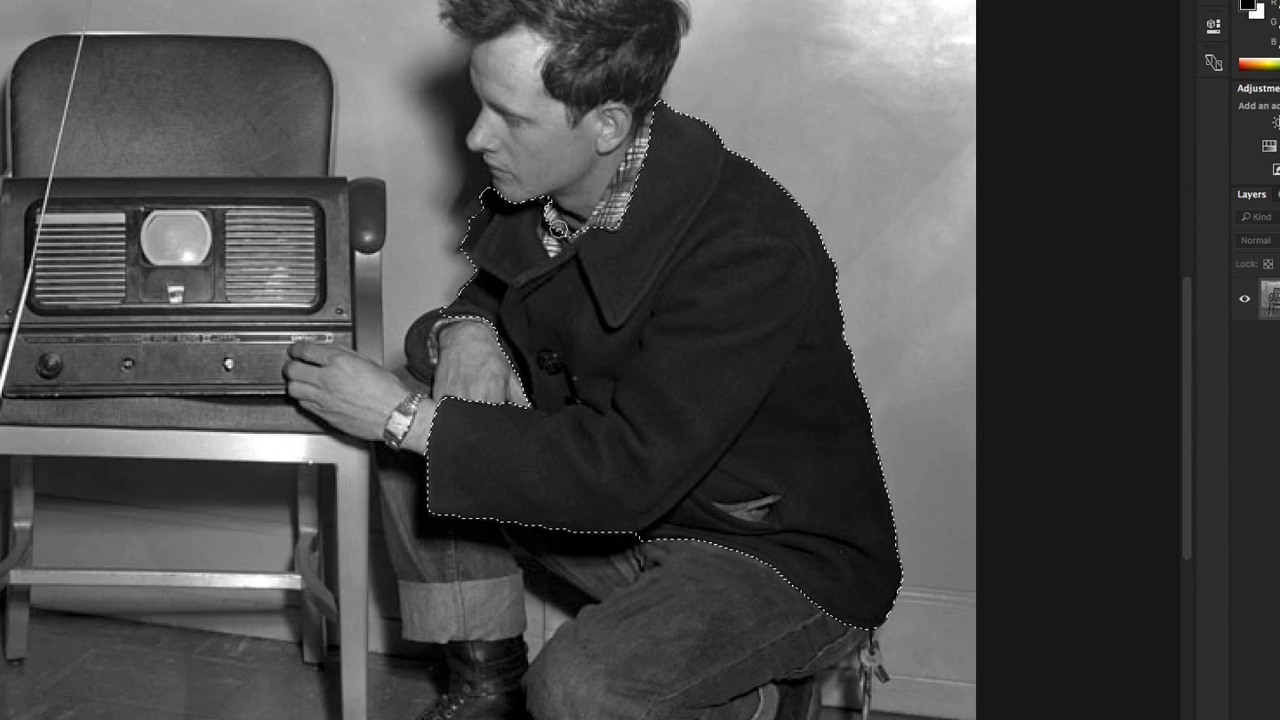
drag(561, 229, 552, 244)
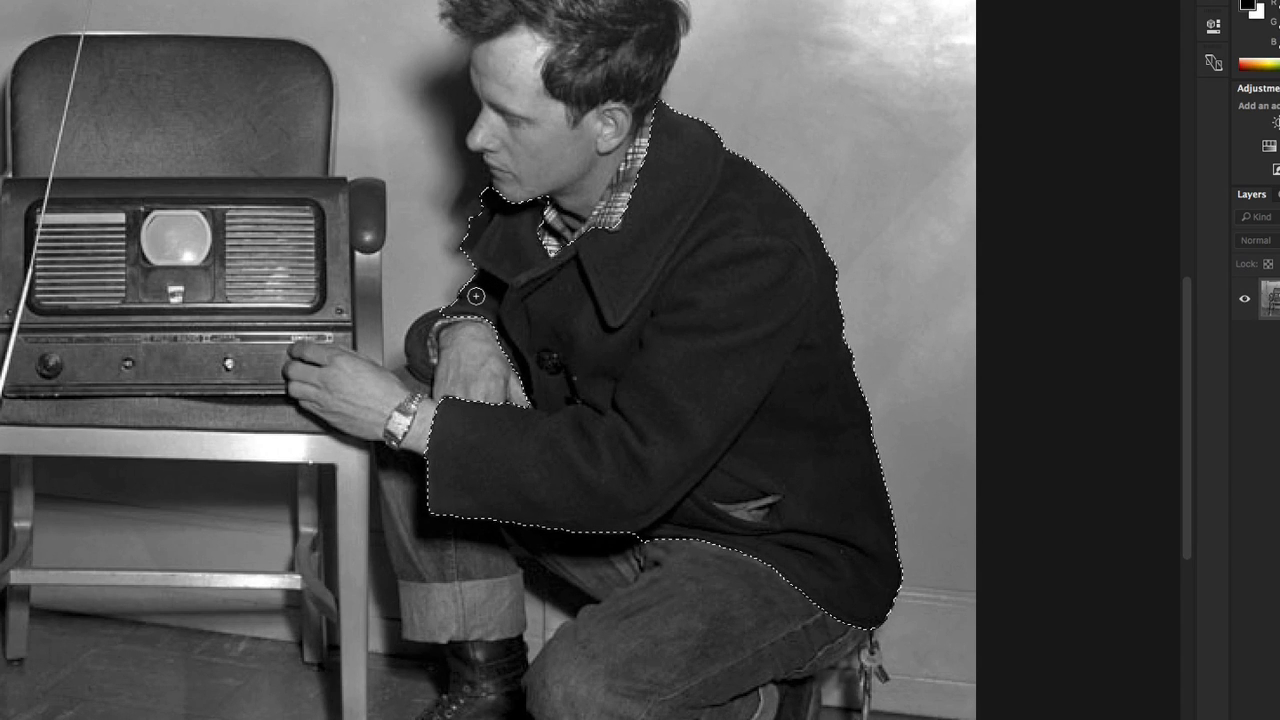
- Add the end of the far sleeve to the coat selection with a smaller brush, leaving out the shirt cuff and hand
scroll(475, 296, up, 5)
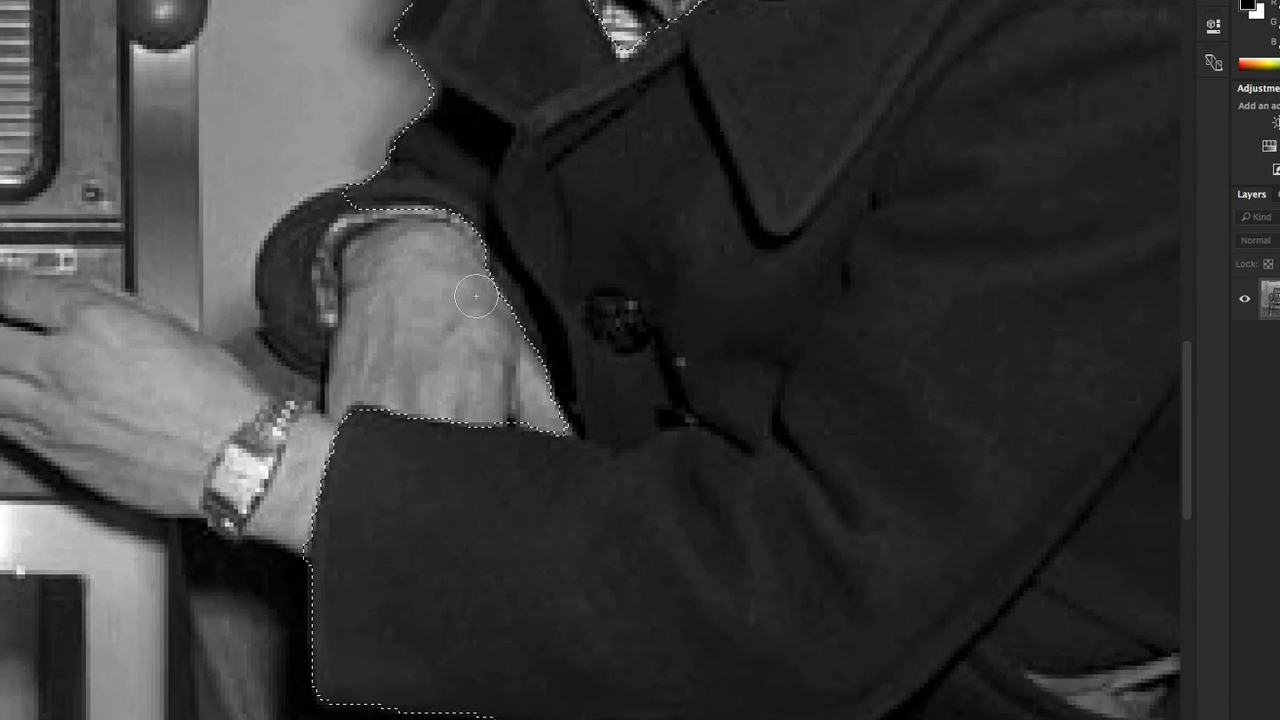
drag(475, 296, 714, 333)
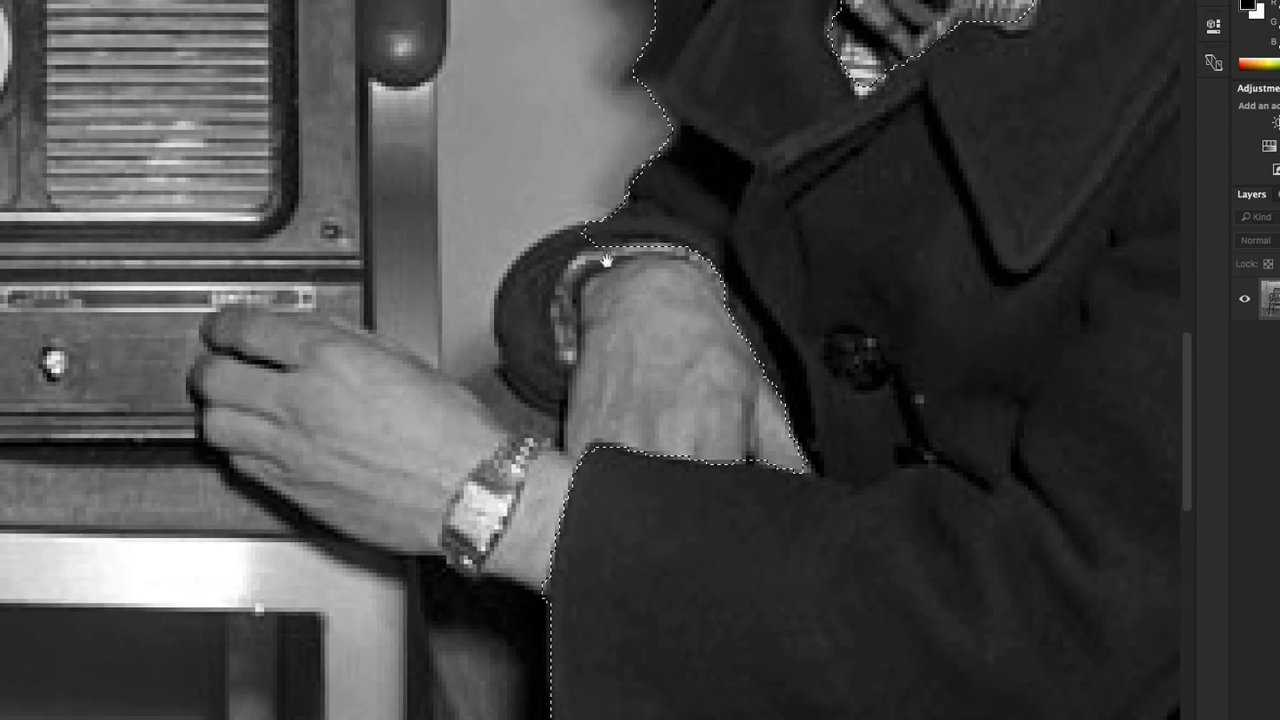
key(bracketleft)
key(bracketleft)
key(bracketleft)
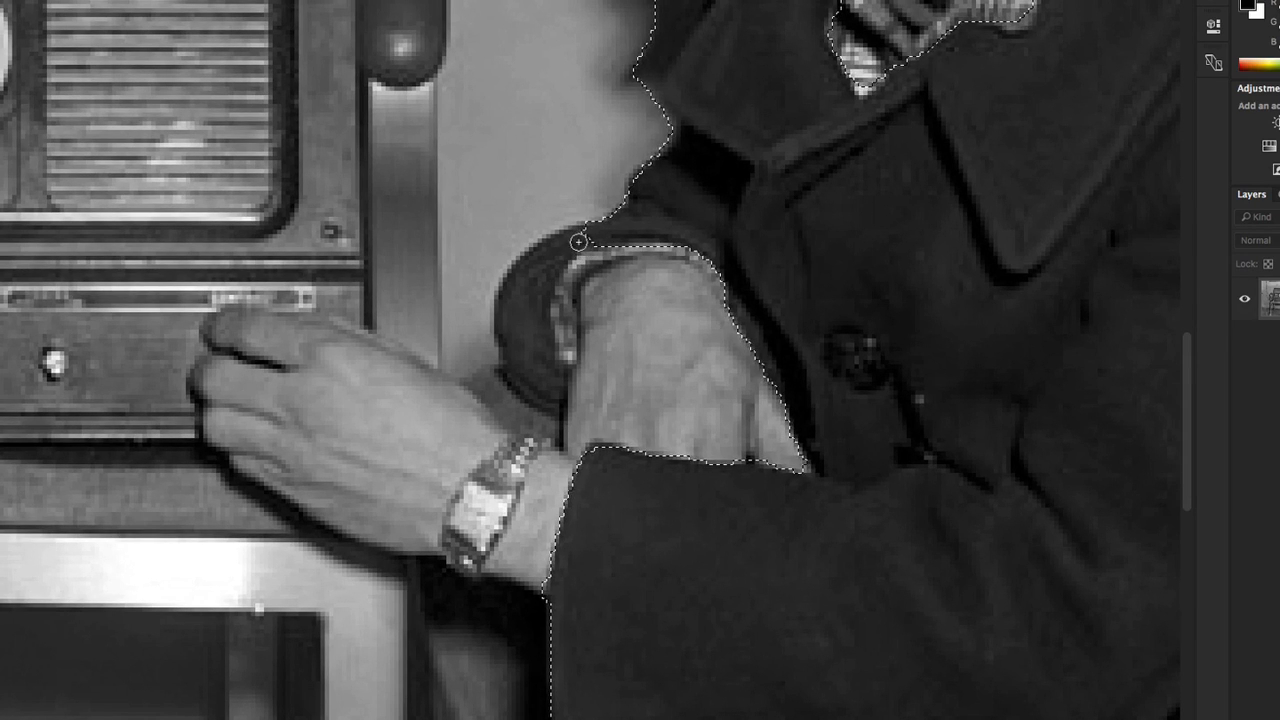
drag(590, 238, 548, 259)
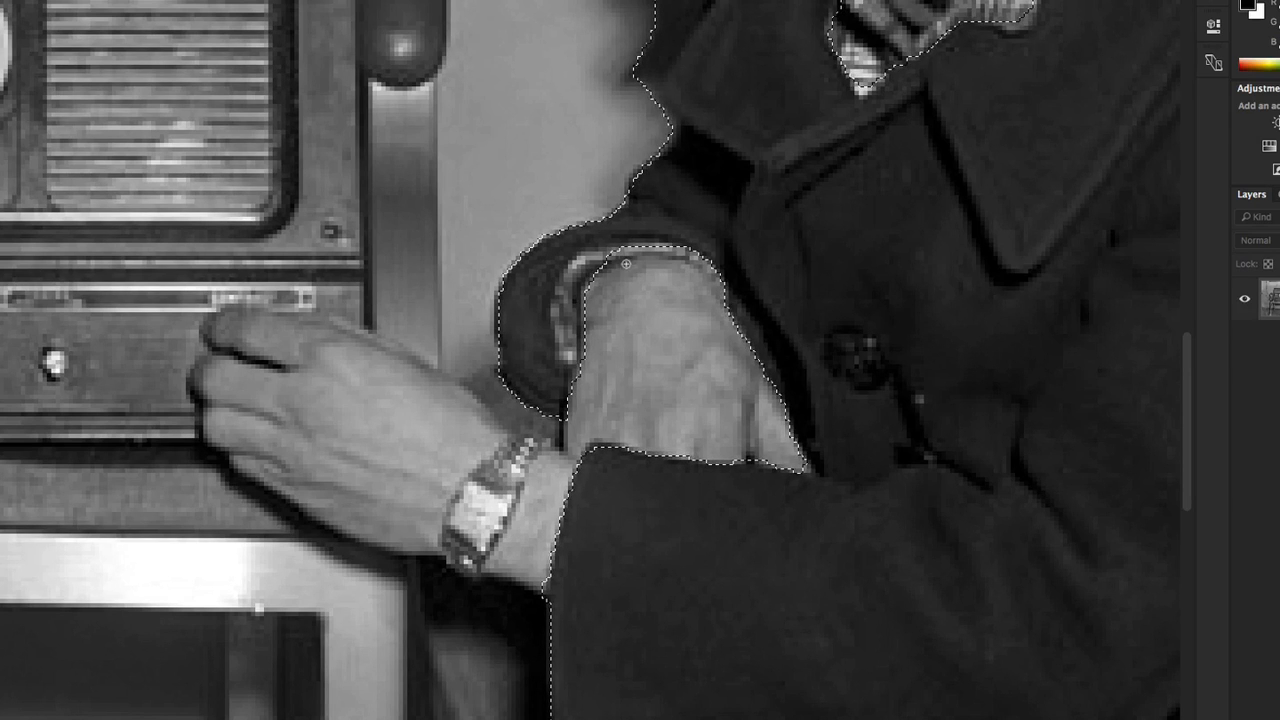
mouse_move(626, 259)
mouse_down()
mouse_move(575, 283)
mouse_move(578, 355)
mouse_up()
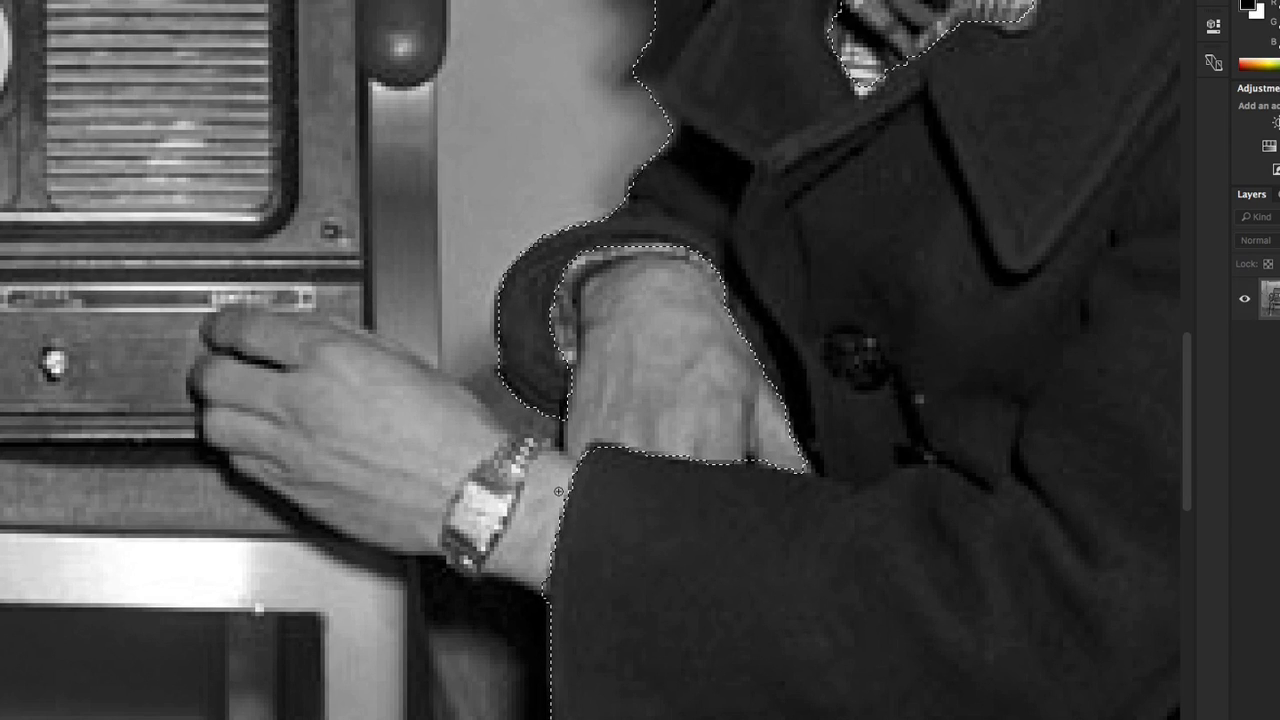
- Create a Hue/Saturation adjustment layer masked to the selected coat
key(super+minus)
key(super+minus)
key(super+minus)
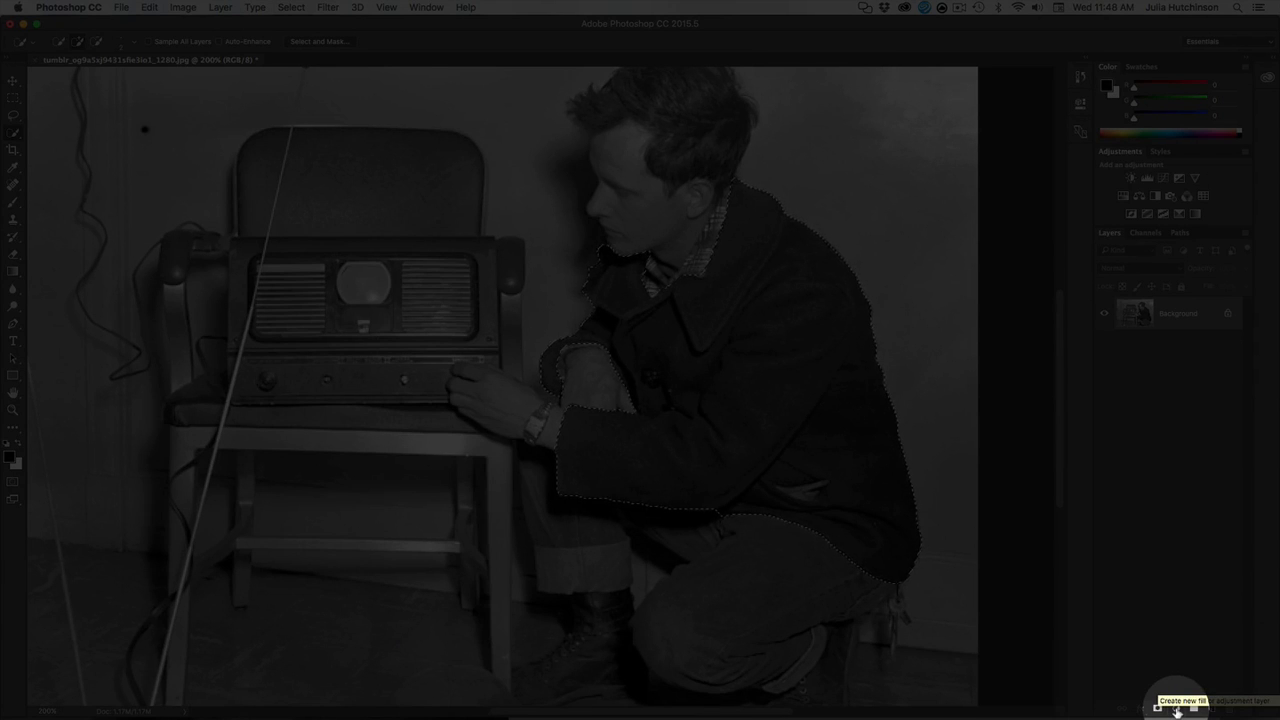
click(1178, 708)
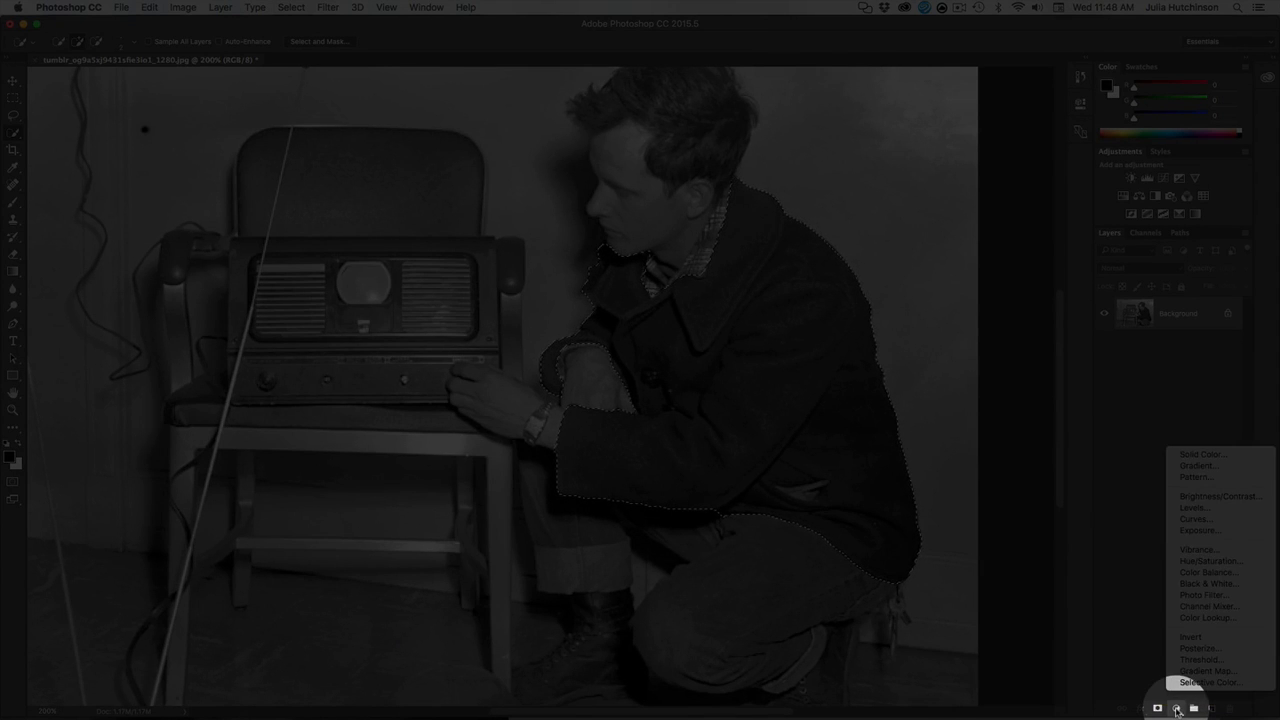
click(1206, 562)
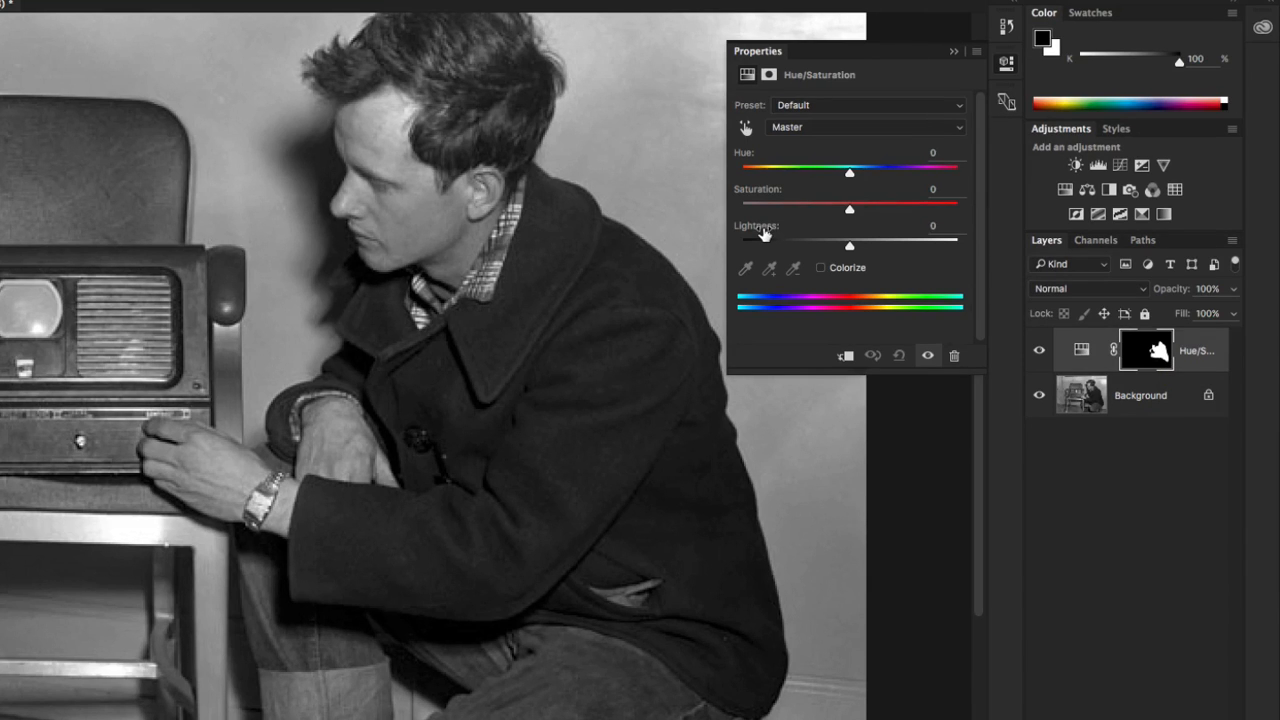
- Colorize the coat dark blue with hue 219, saturation 35 and lightness -10
click(821, 268)
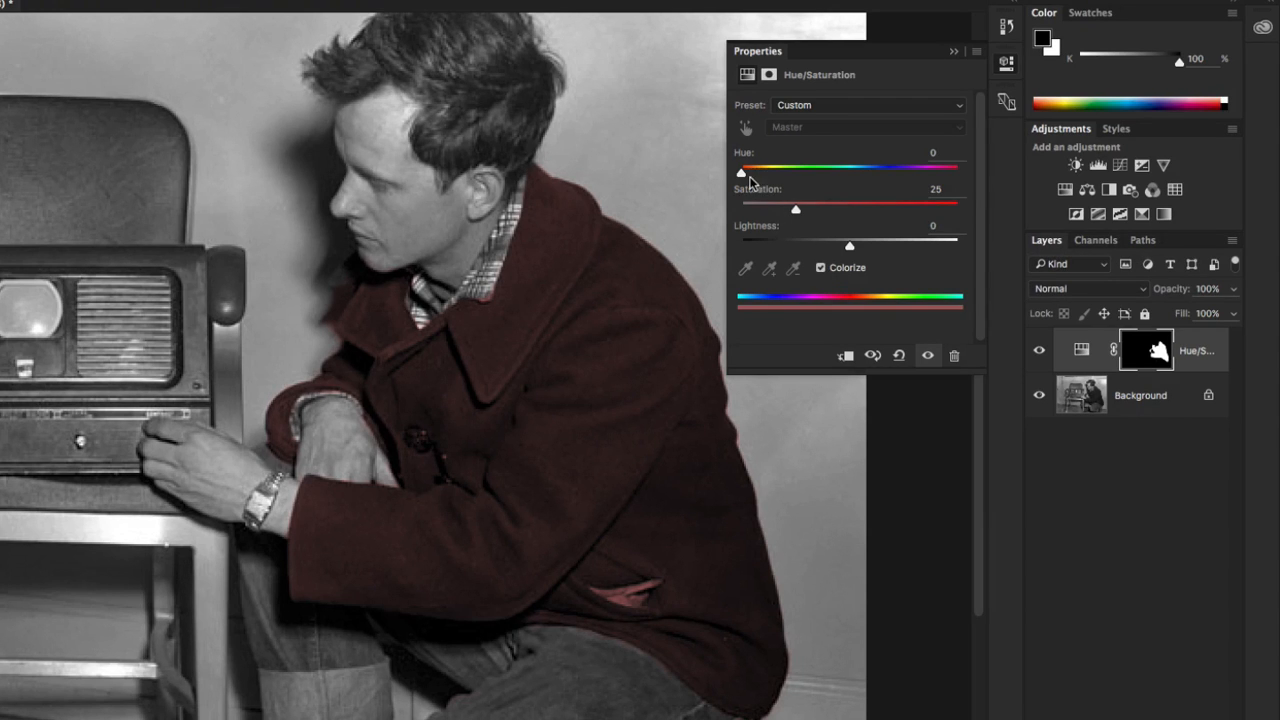
drag(741, 172, 873, 188)
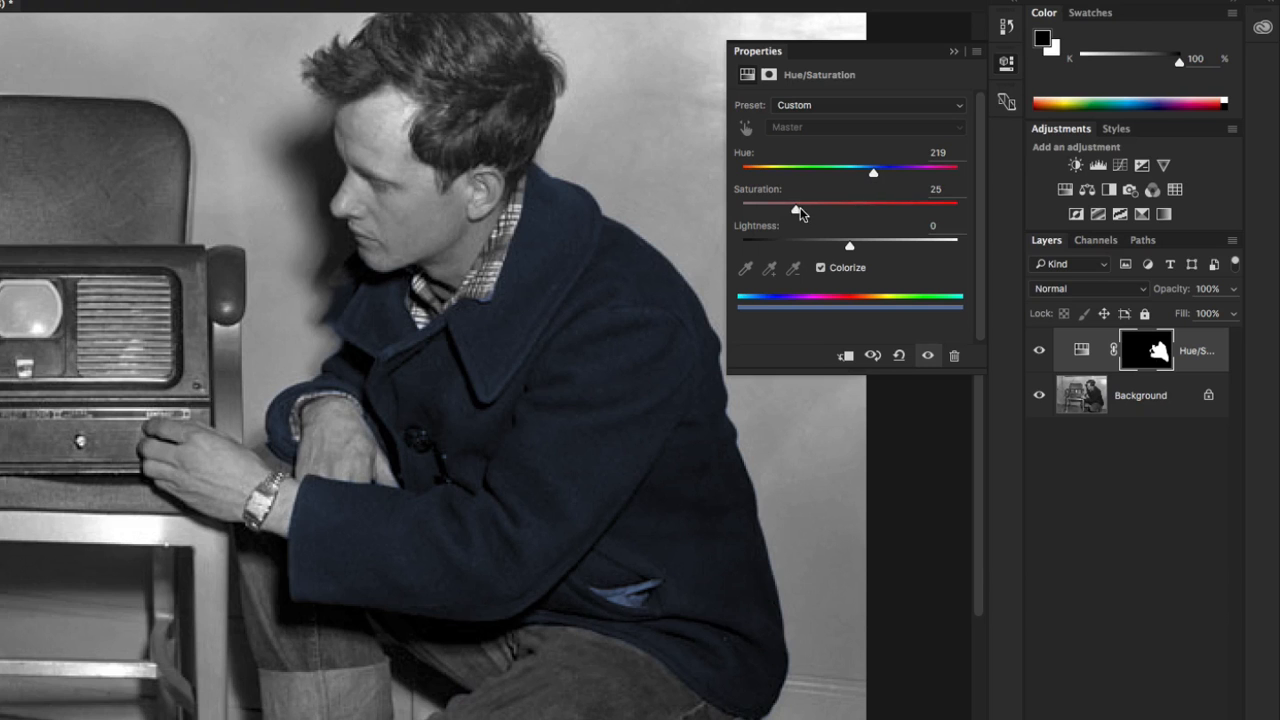
drag(800, 207, 838, 246)
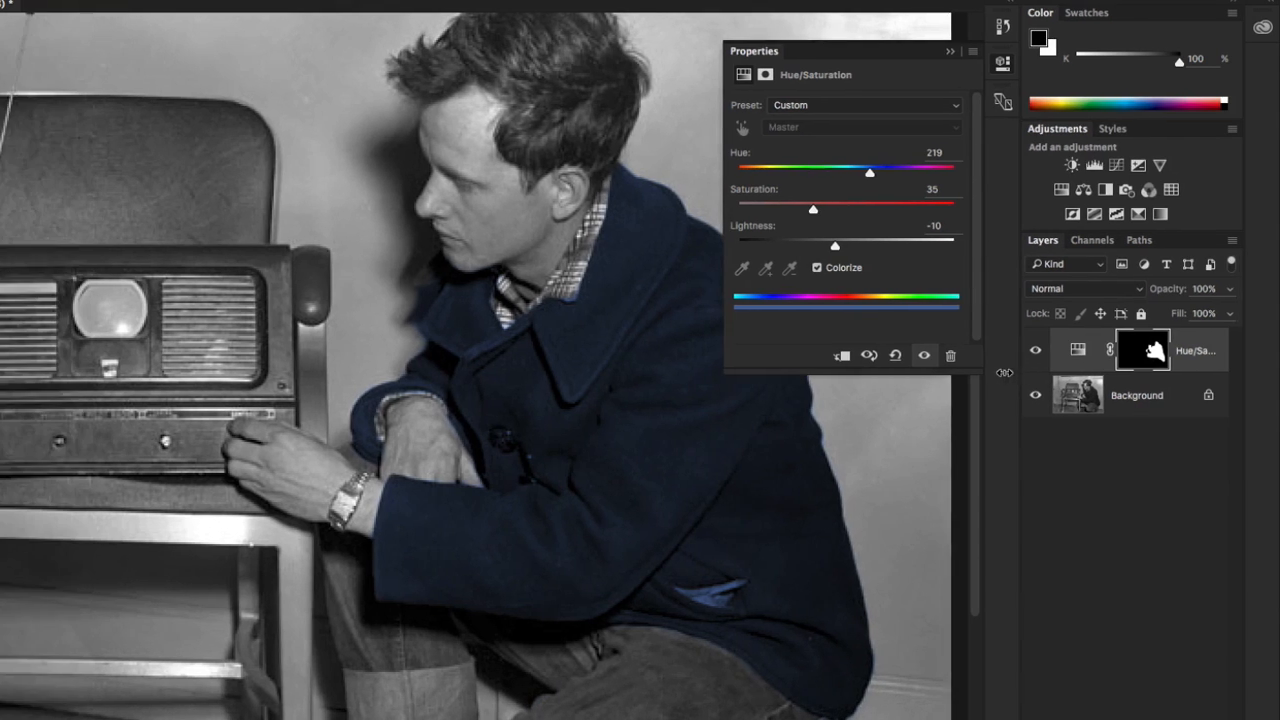
- Rename the Hue/Saturation layer to coat and collapse its properties
drag(1026, 376, 932, 375)
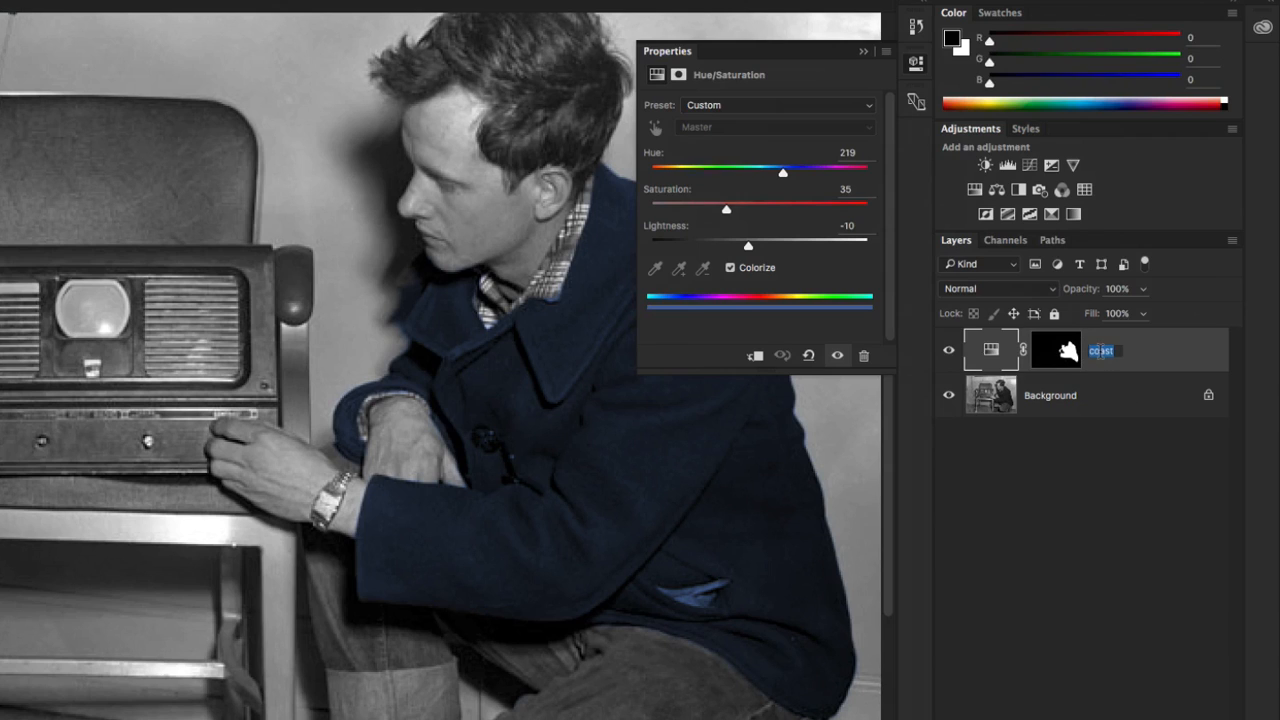
text(coat)
key(Return)
click(863, 51)
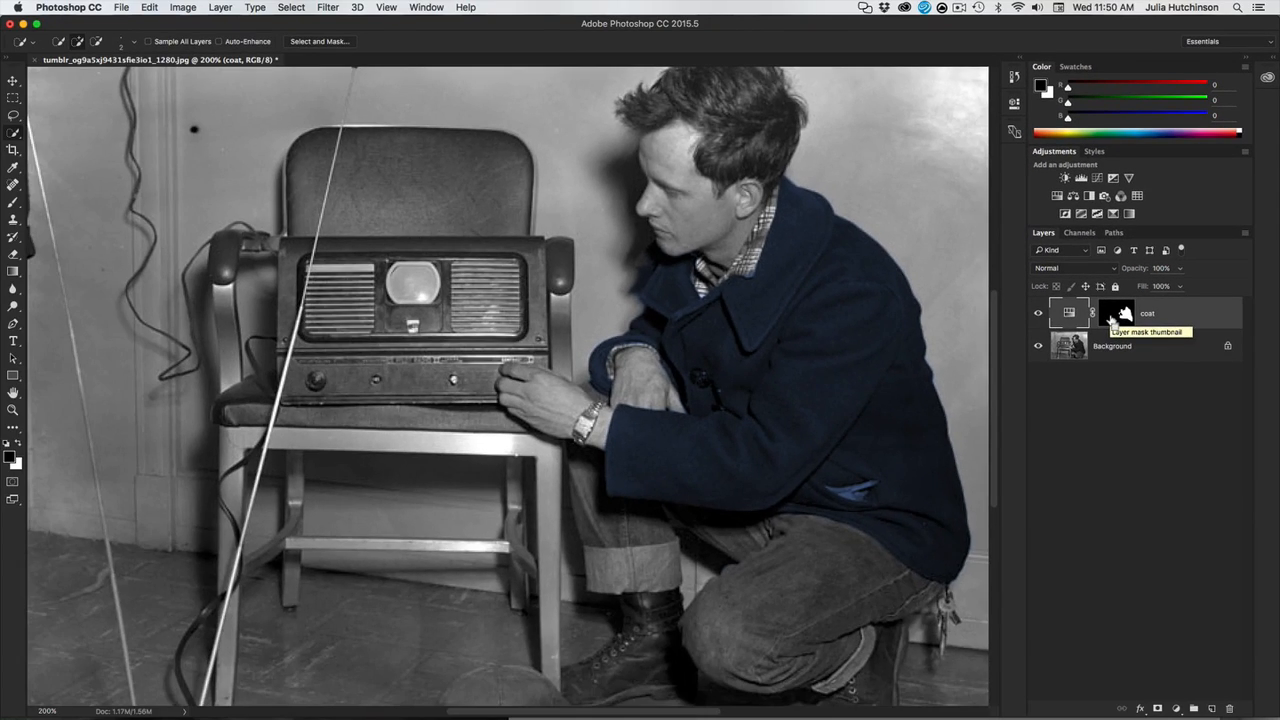
- Paint black on the coat layer's mask with a small brush to remove the blue from the pocket opening
key(super+plus)
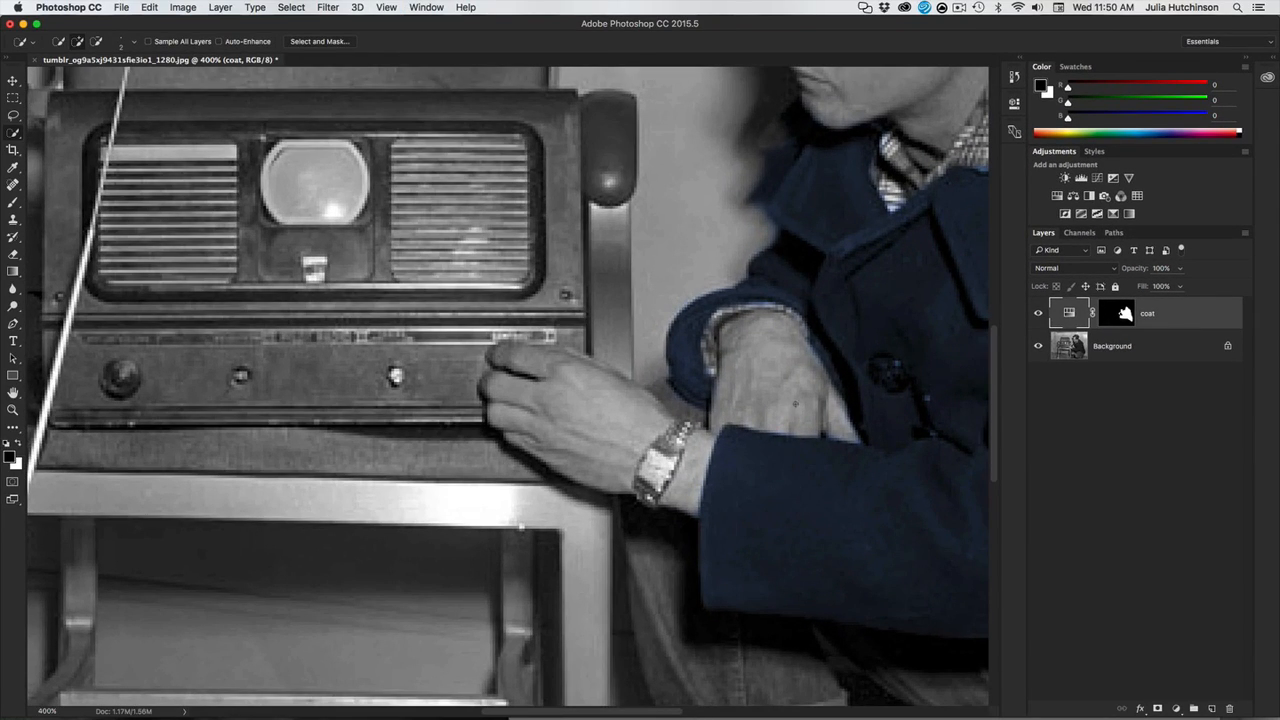
drag(877, 409, 495, 378)
scroll(835, 486, down, 2)
scroll(835, 486, right, 2)
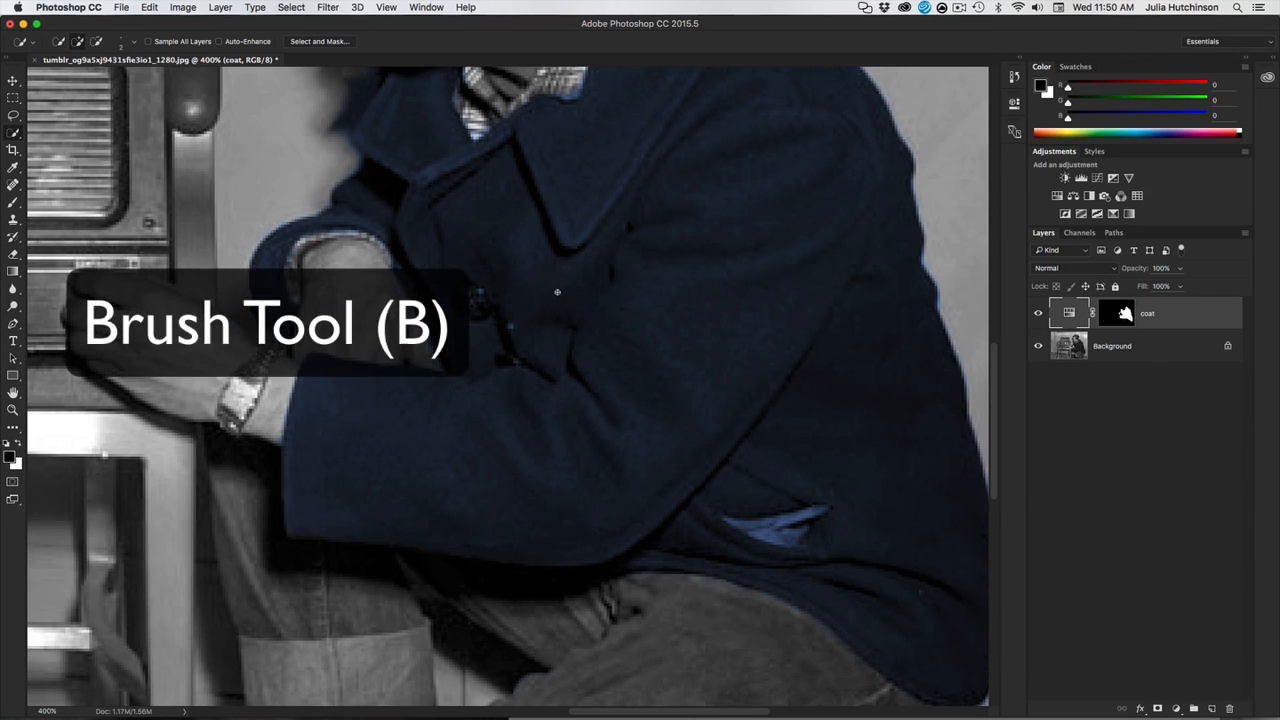
drag(13, 202, 80, 208)
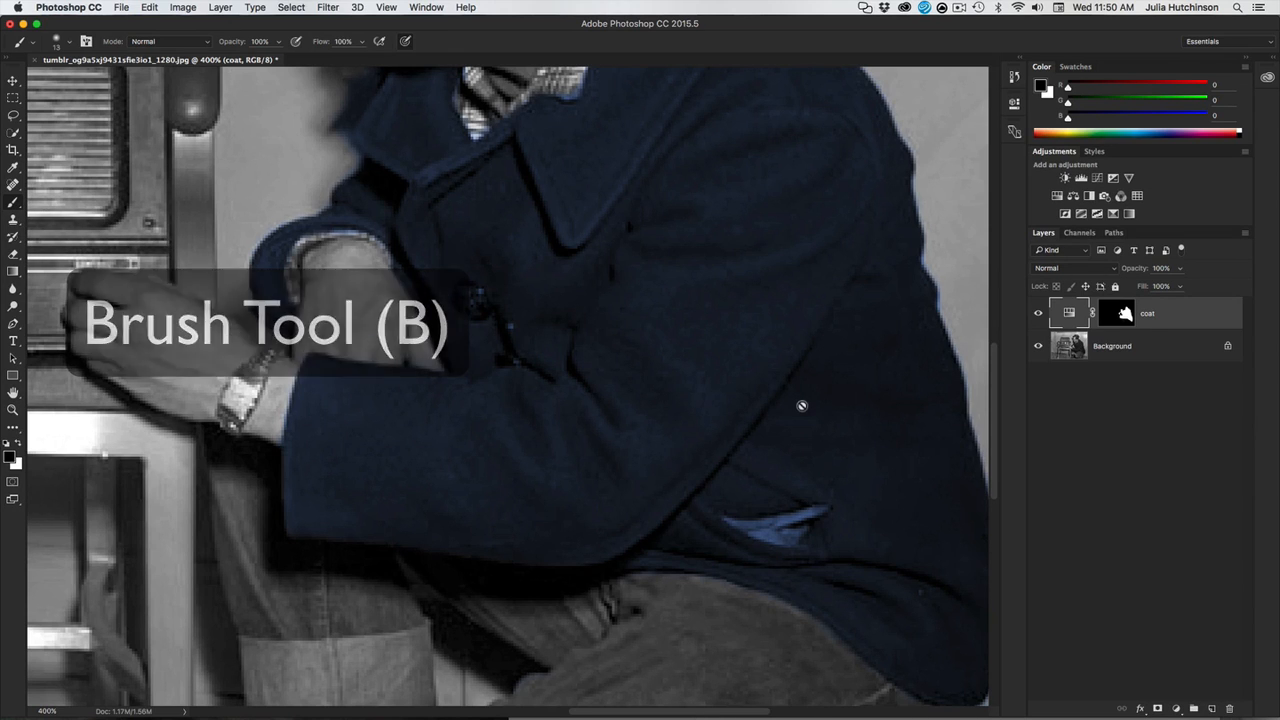
click(1122, 315)
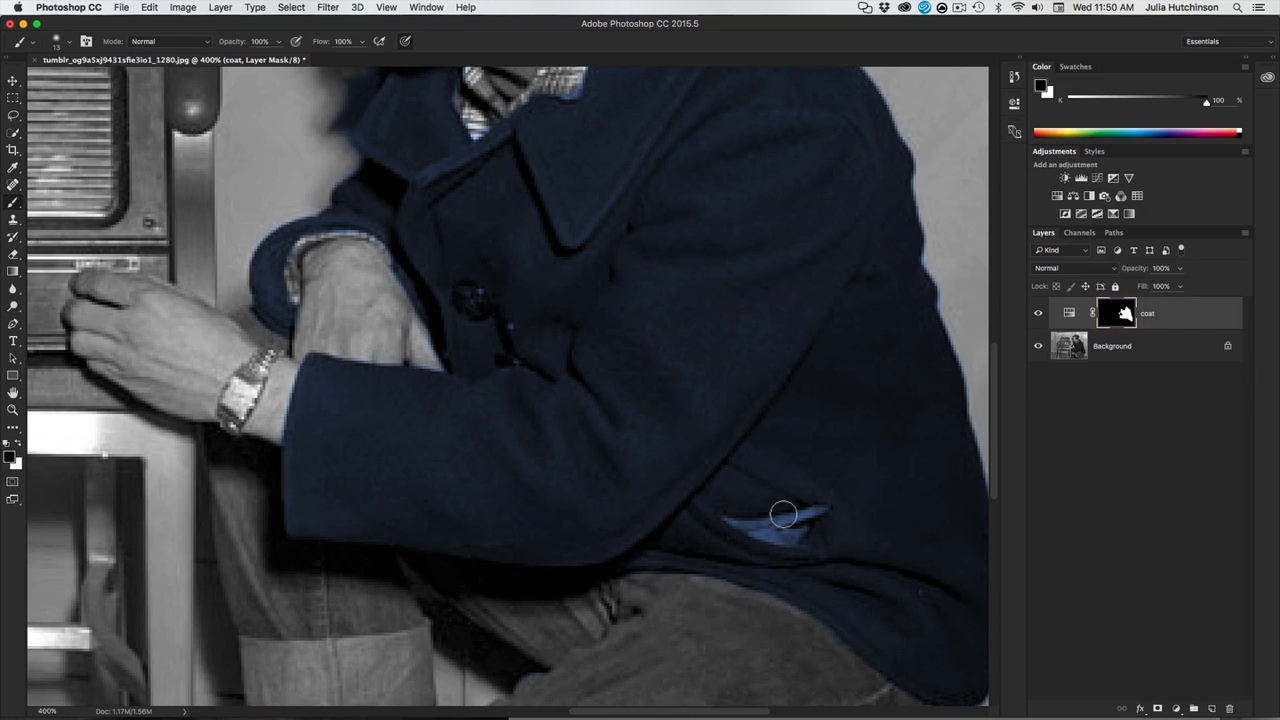
key(x)
key(x)
key(bracketleft)
key(bracketleft)
key(bracketleft)
key(bracketleft)
mouse_move(732, 524)
mouse_down()
mouse_move(790, 537)
mouse_move(772, 525)
mouse_move(824, 509)
mouse_up()
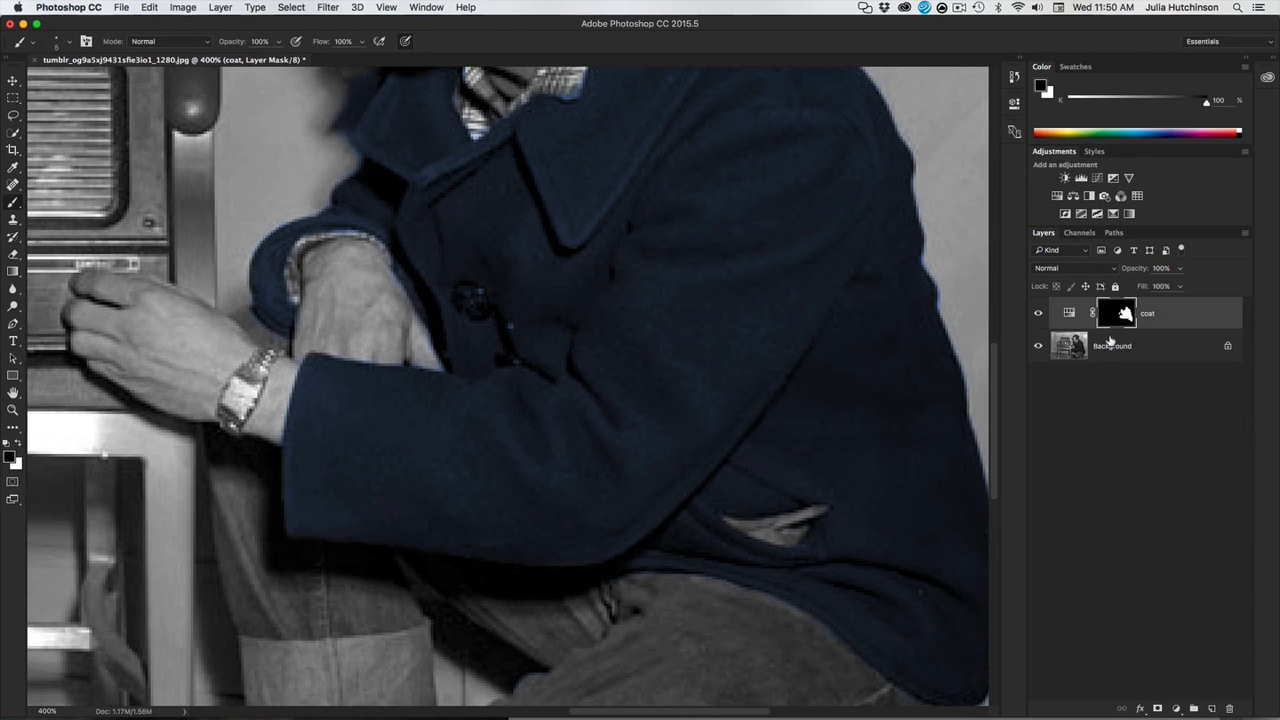
- Mask out the blue tint along the edge of the plaid shirt collar and on the coat's button
mouse_move(553, 221)
mouse_down()
mouse_move(692, 400)
mouse_move(669, 209)
mouse_move(691, 251)
mouse_move(690, 397)
mouse_up()
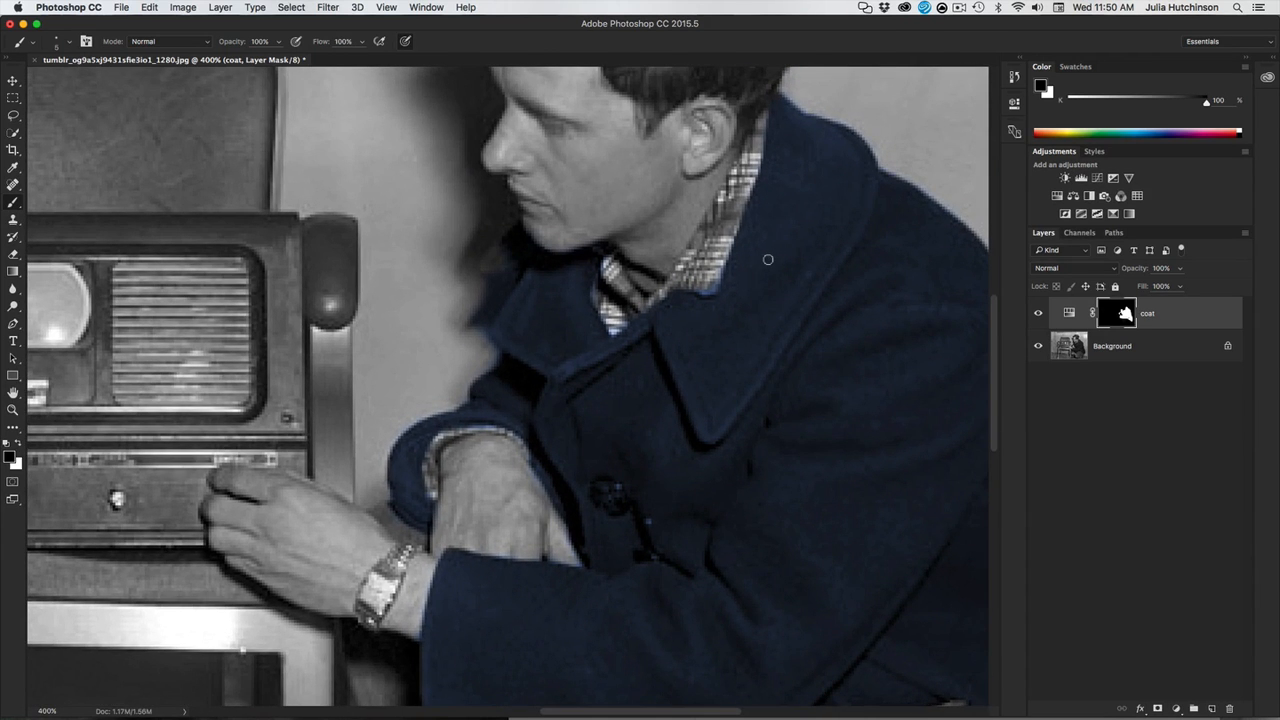
scroll(767, 260, up, 2)
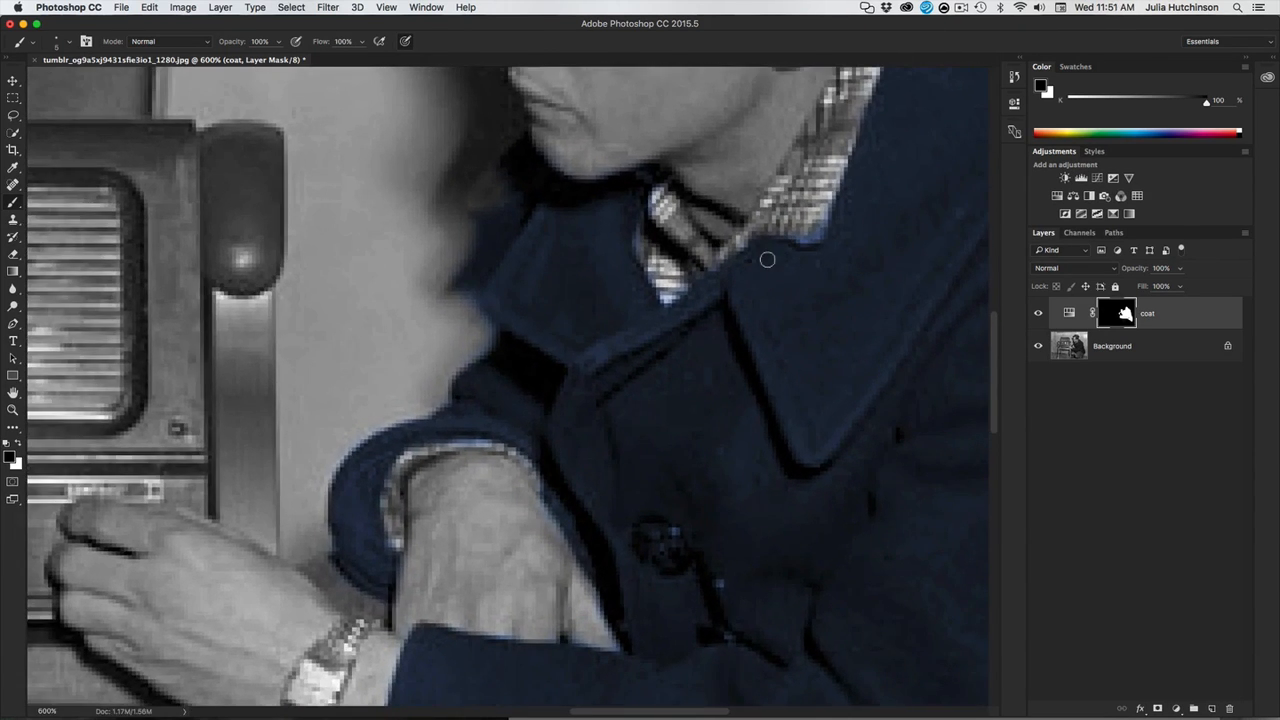
drag(775, 248, 768, 280)
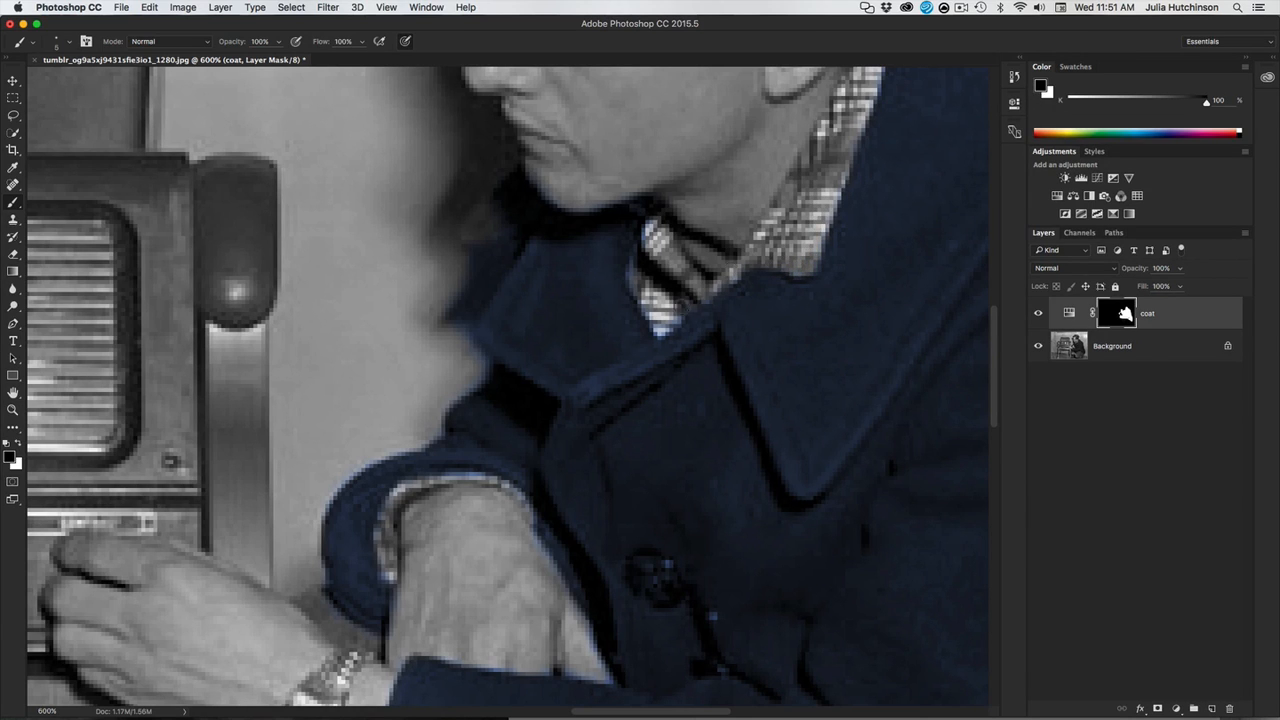
drag(668, 607, 500, 305)
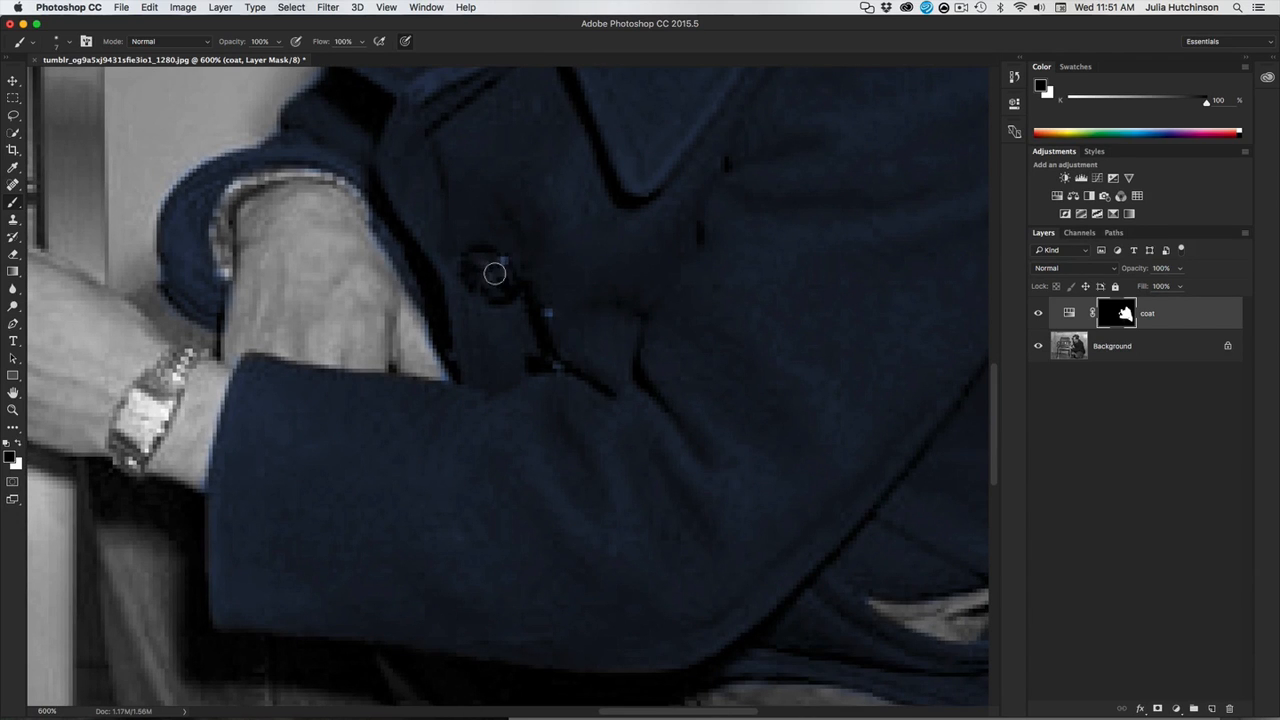
mouse_move(480, 262)
mouse_down()
mouse_move(497, 264)
mouse_move(486, 286)
mouse_move(479, 260)
mouse_move(498, 278)
mouse_up()
- Mask out the blue tint on the wall shadow beside the coat's collar using a larger black brush
key(super+minus)
drag(540, 226, 785, 609)
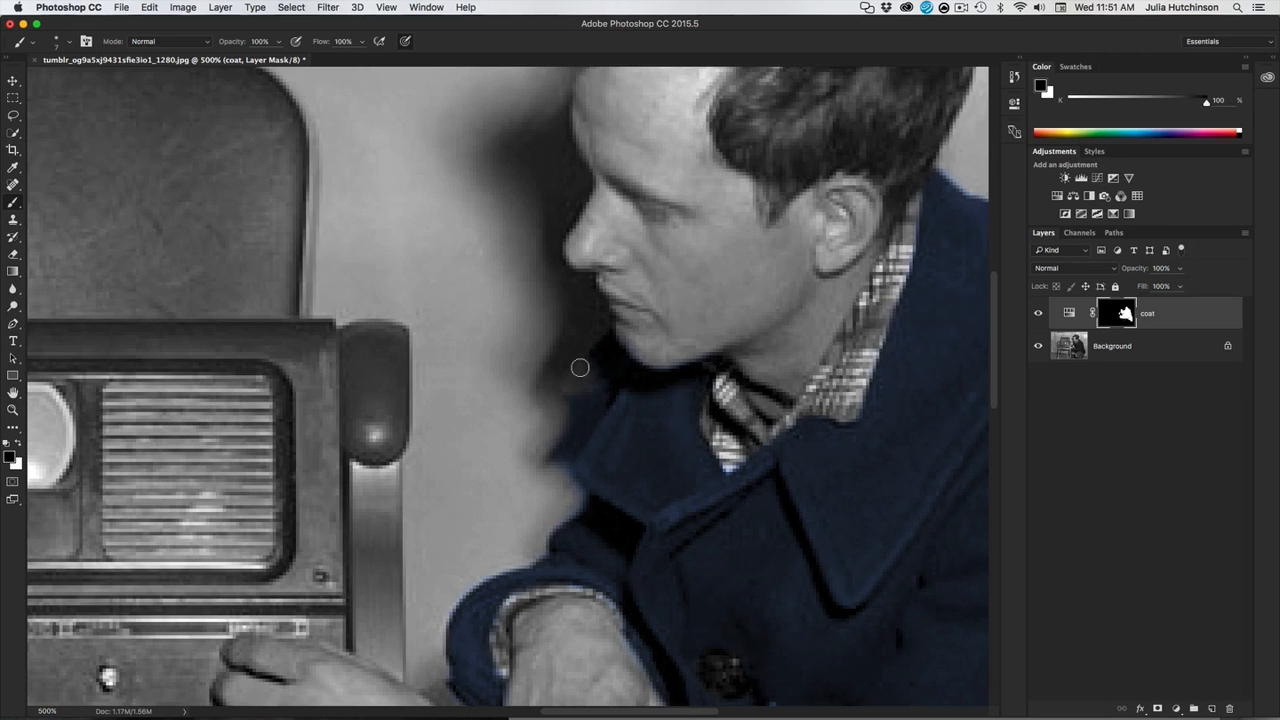
key(bracketright)
key(bracketright)
key(bracketright)
mouse_move(594, 395)
mouse_down()
mouse_move(555, 461)
mouse_move(571, 496)
mouse_move(565, 419)
mouse_up()
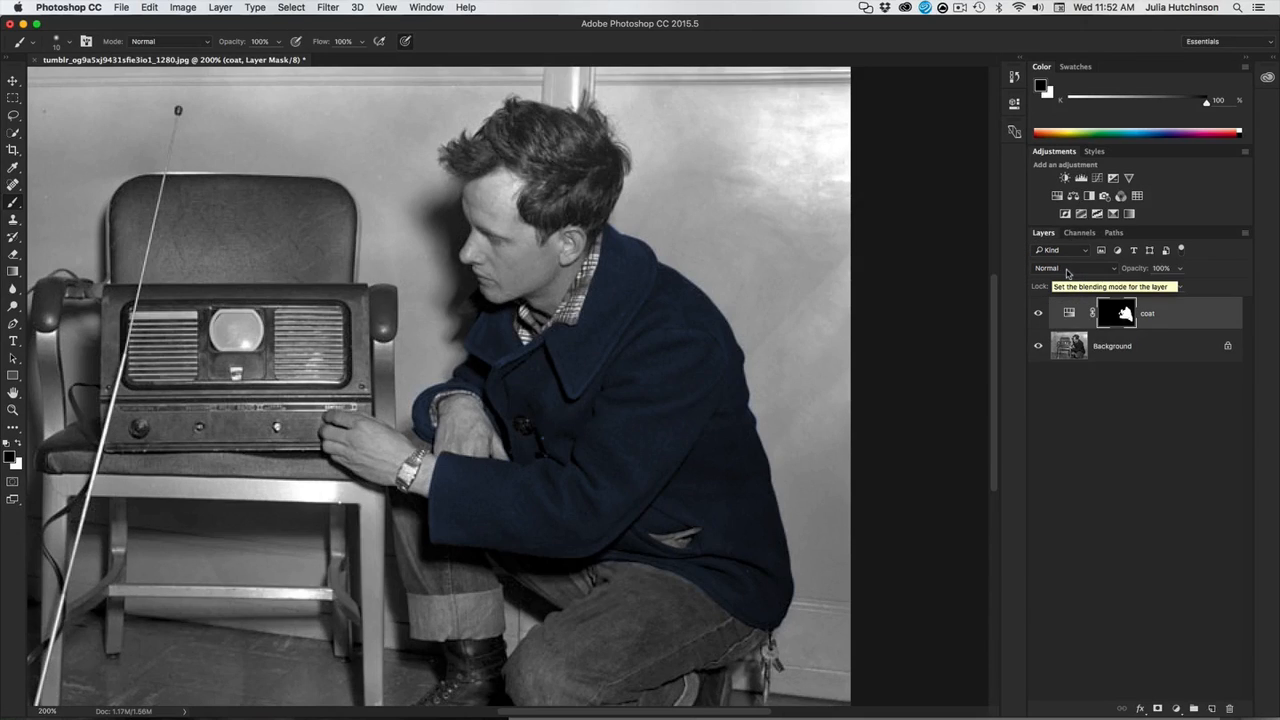
click(1067, 272)
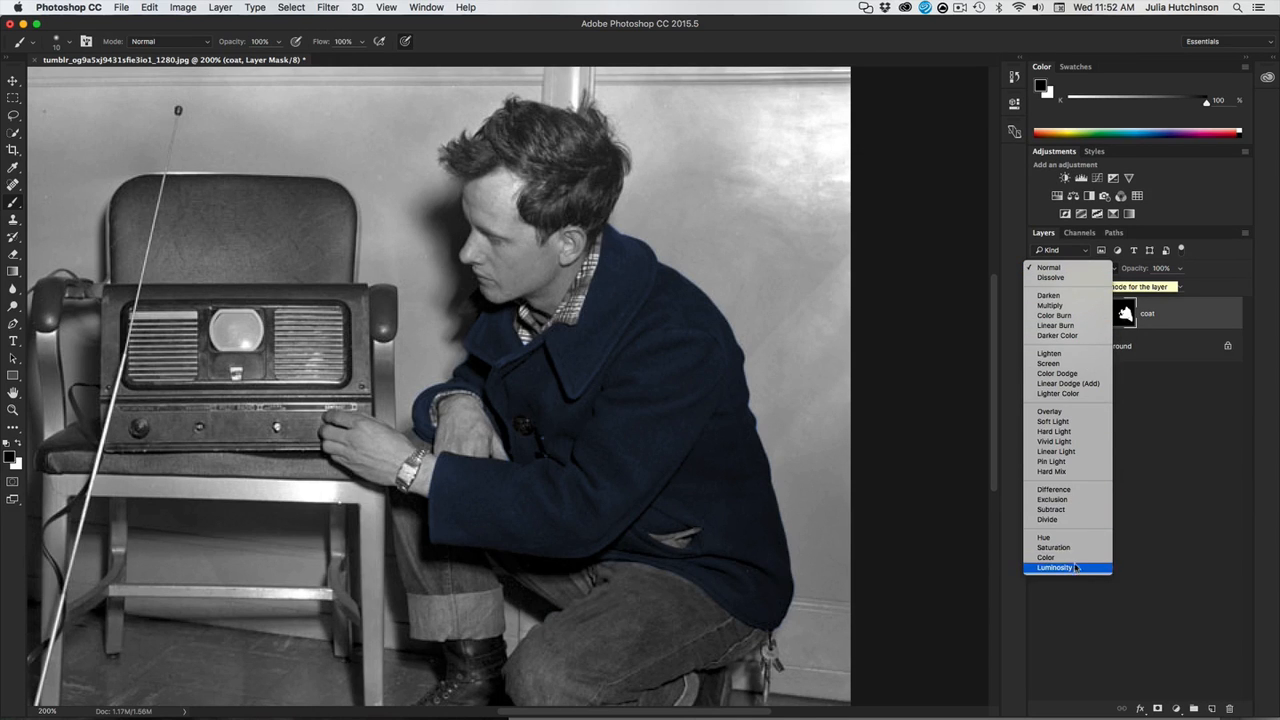
click(1073, 268)
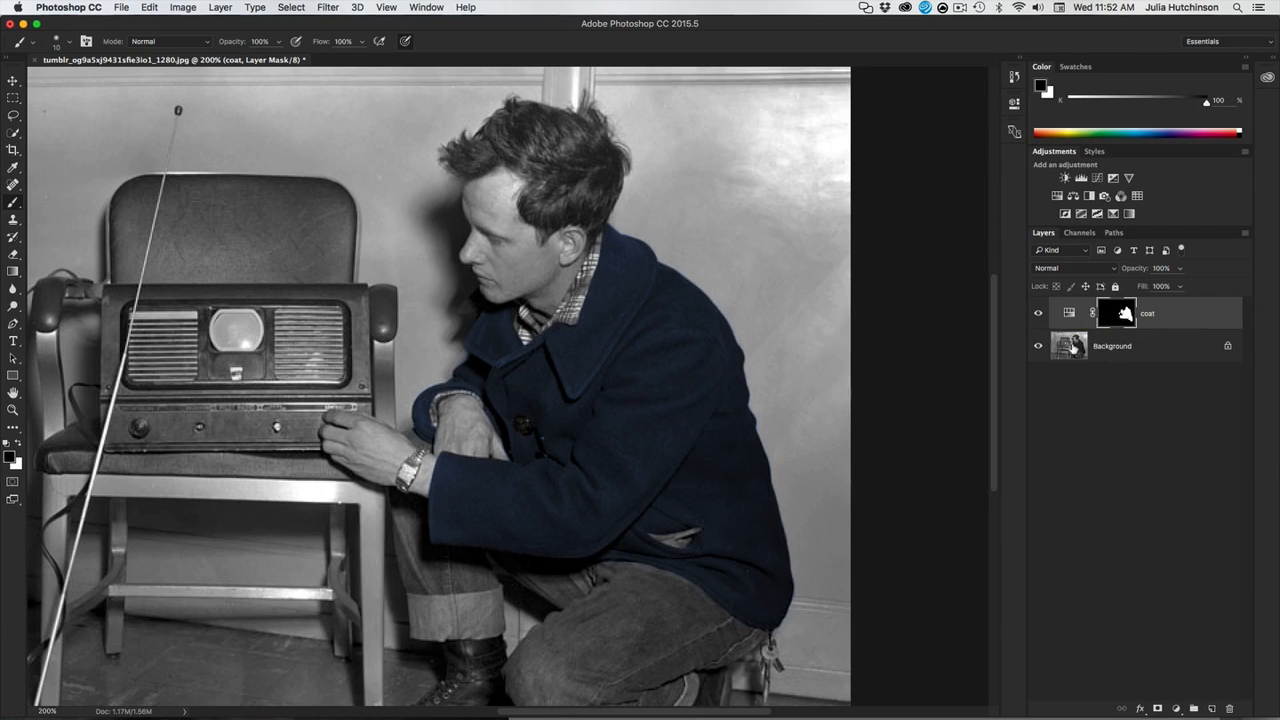
- Compare the photo with and without the coat tint, and try the Darken and Multiply blend modes on the coat layer before restoring Normal
click(1039, 315)
click(1039, 315)
click(1087, 272)
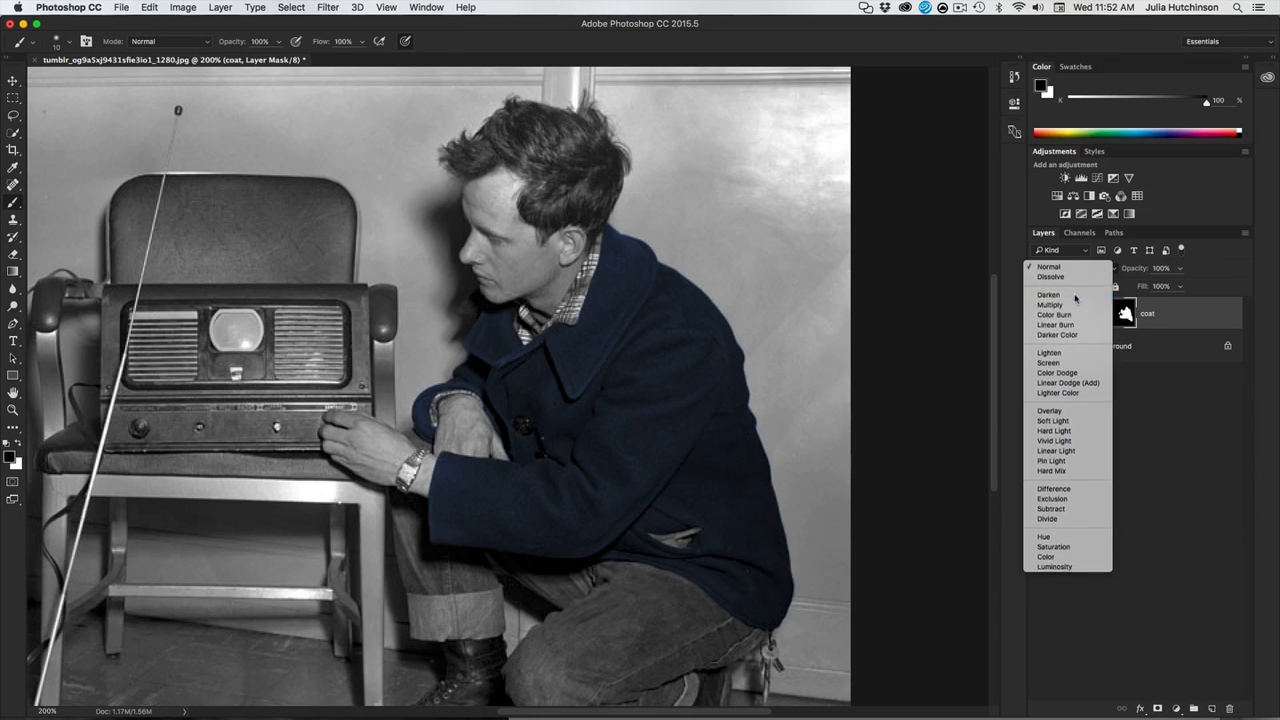
click(1048, 295)
click(1081, 273)
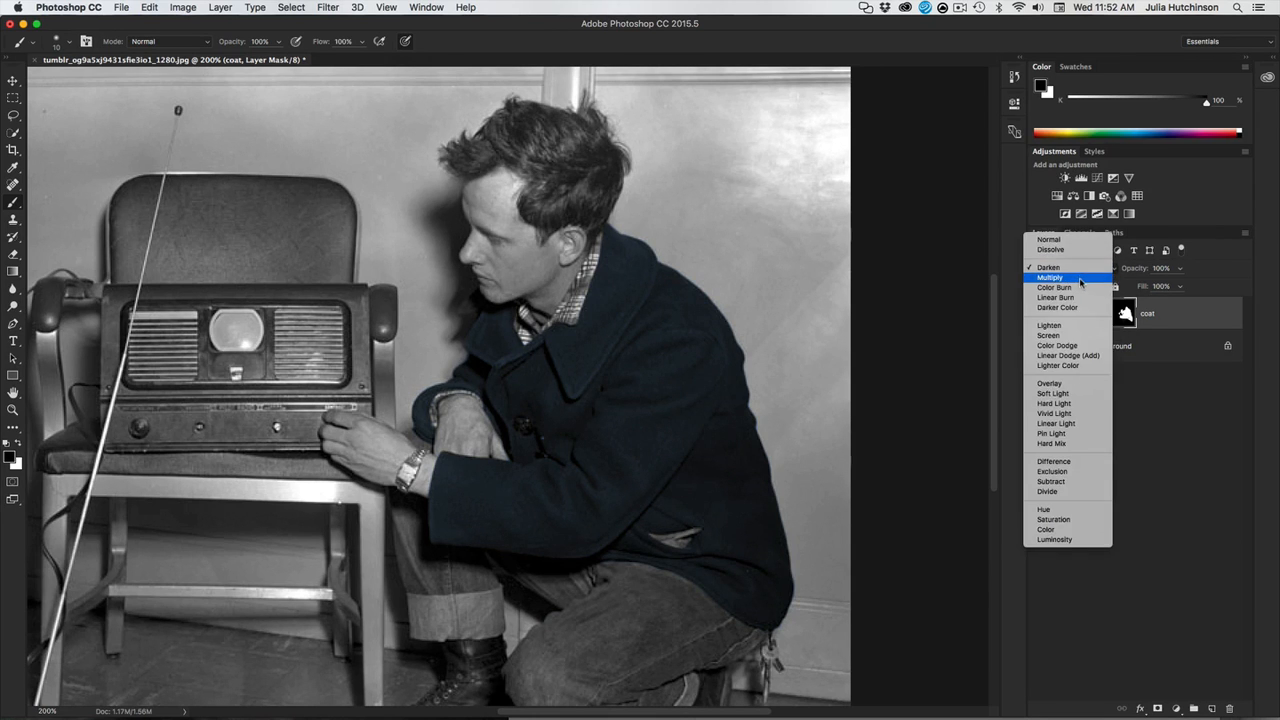
click(1080, 279)
click(1080, 268)
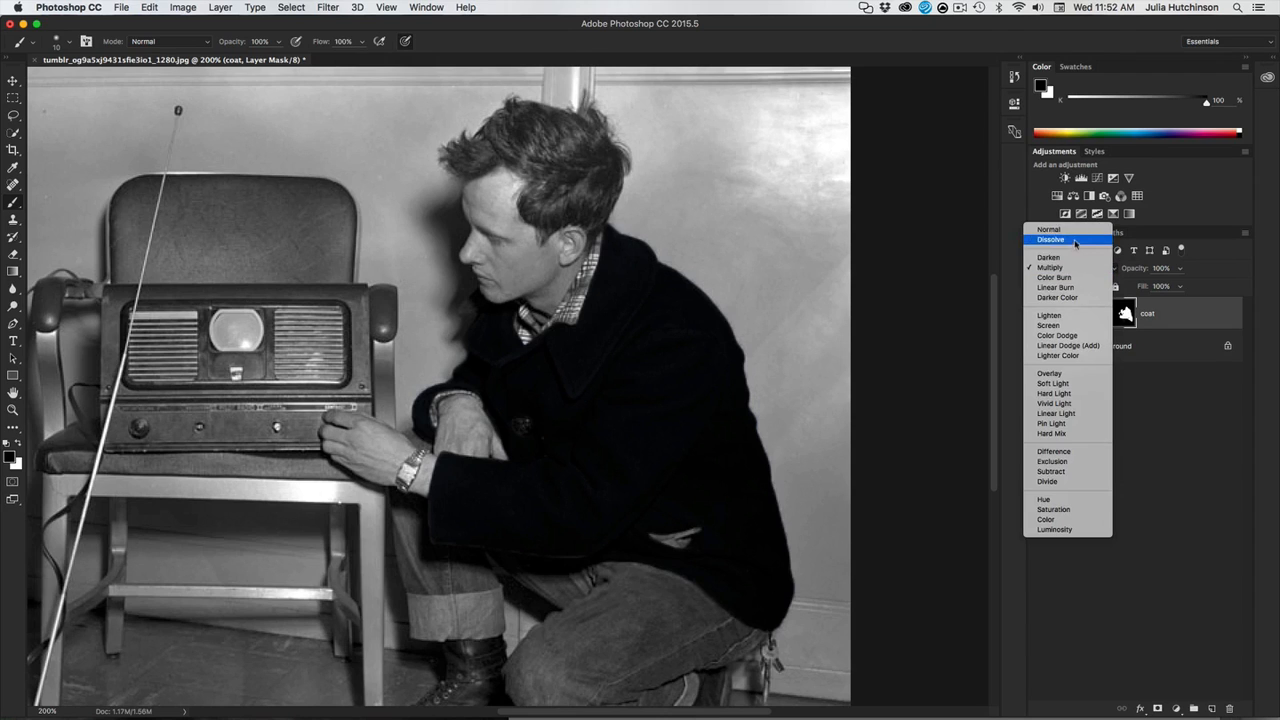
click(1063, 229)
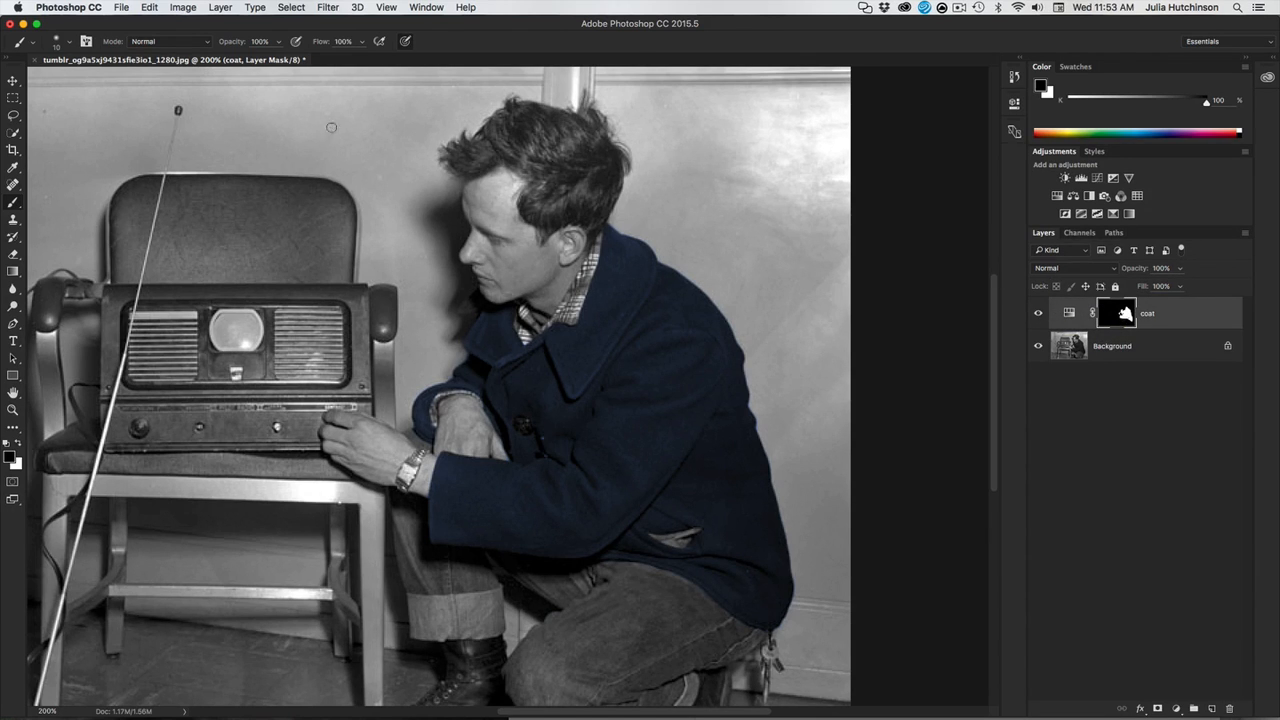
- Activate the Move tool and cycle the coat layer through the blend modes, including Multiply, Screen, Vivid Light and Subtract, to compare their effects
click(13, 82)
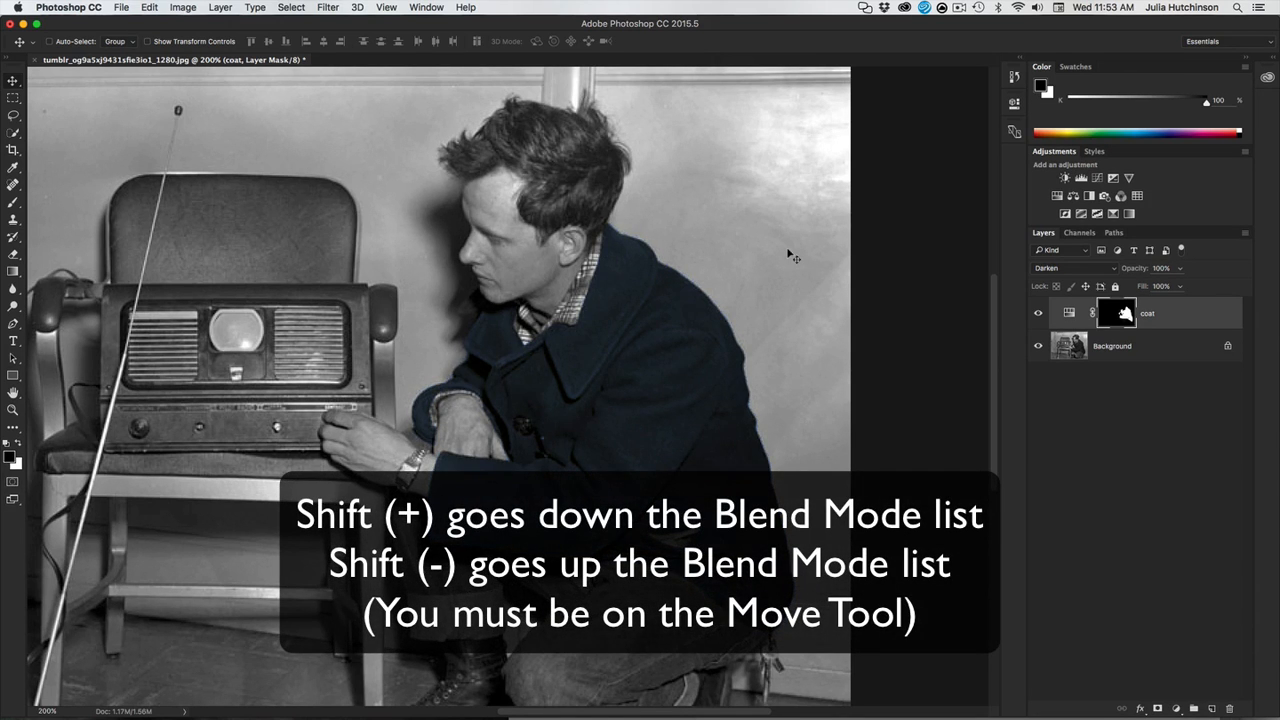
key(shift+plus)
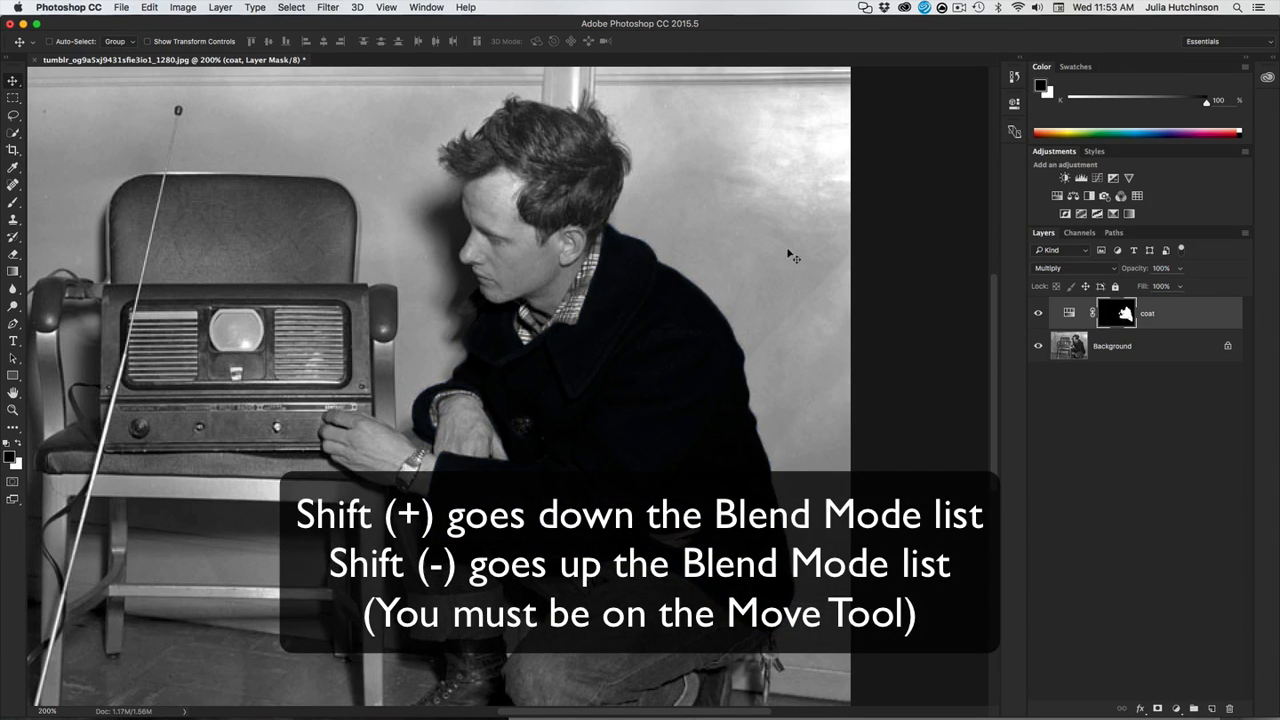
key(shift+minus)
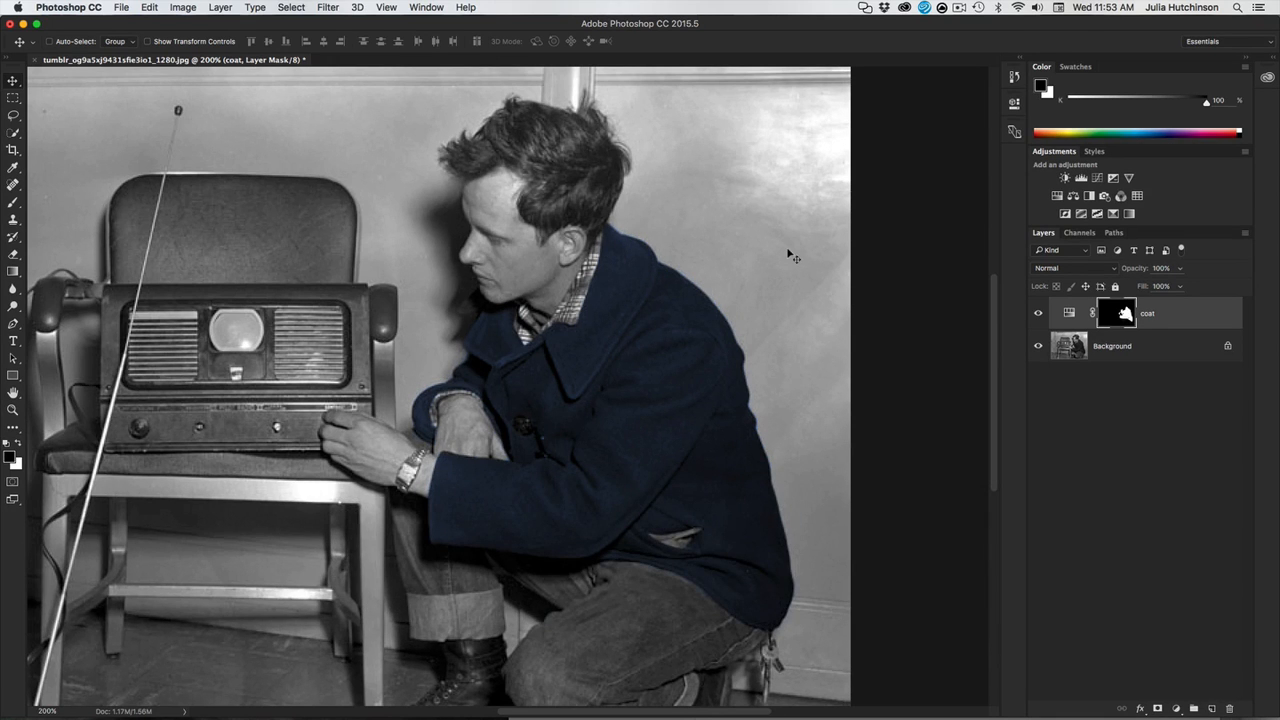
key(shift+plus)
key(shift+plus)
key(shift+plus)
key(shift+plus)
key(shift+plus)
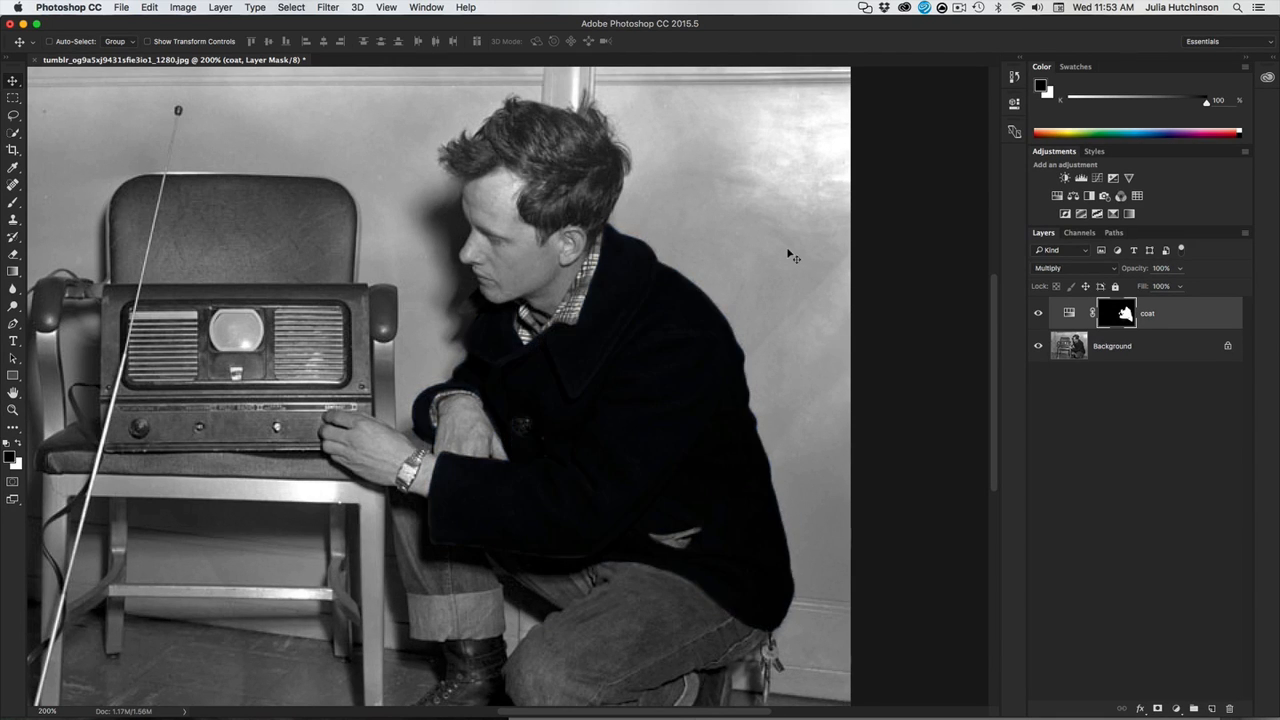
key(shift+plus)
key(shift+plus)
key(shift+plus)
key(shift+plus)
key(shift+plus)
key(shift+plus)
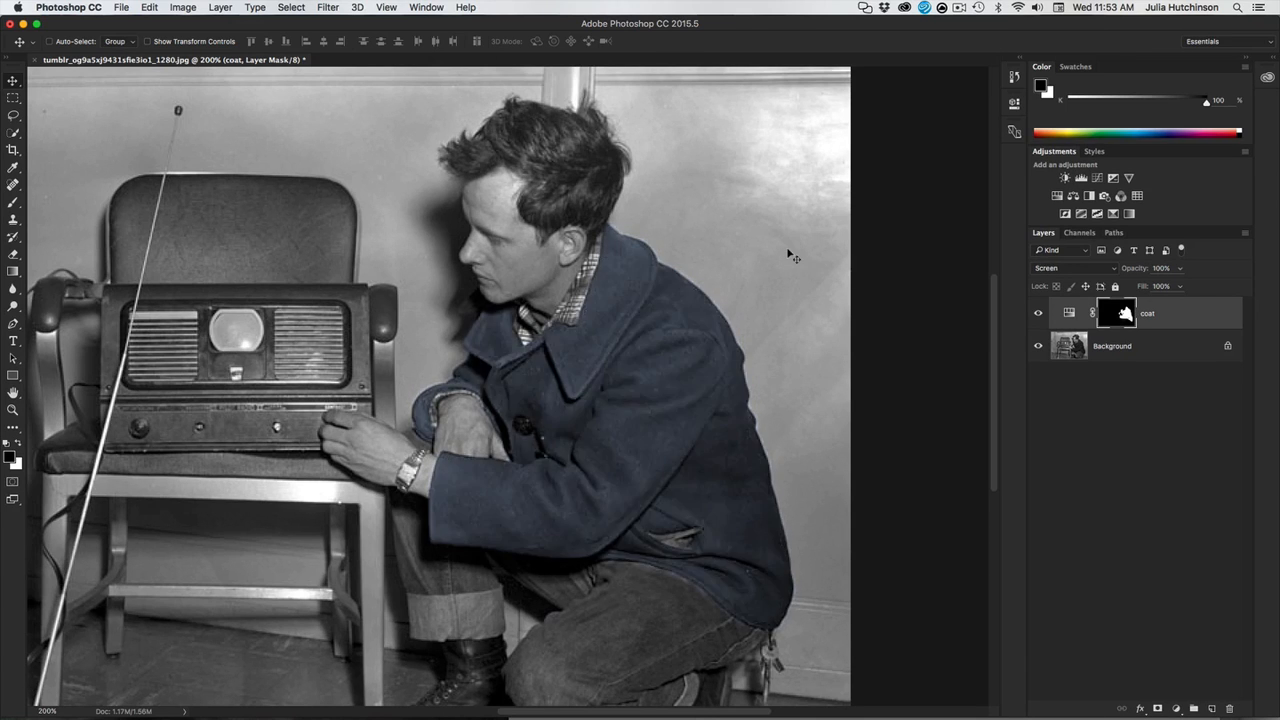
key(shift+plus)
key(shift+plus)
key(shift+plus)
key(shift+plus)
key(shift+plus)
key(shift+plus)
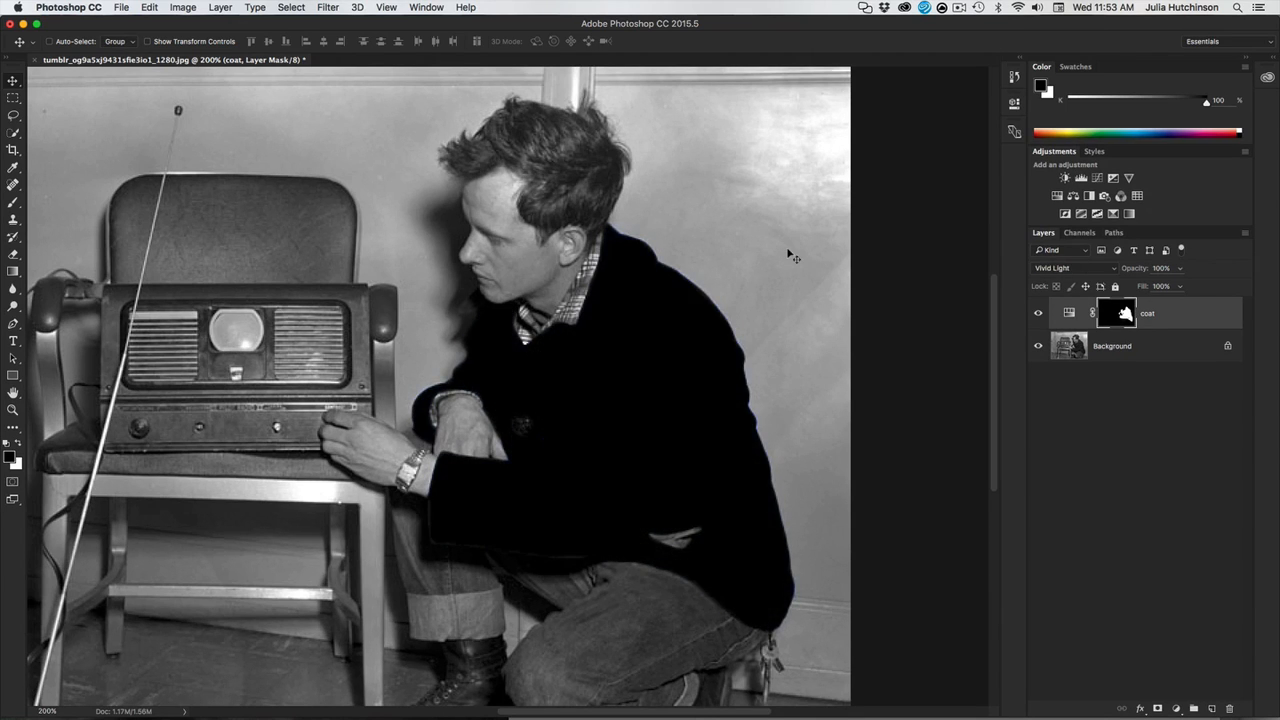
key(shift+plus)
key(shift+plus)
key(shift+plus)
key(shift+plus)
key(shift+plus)
key(shift+plus)
key(shift+plus)
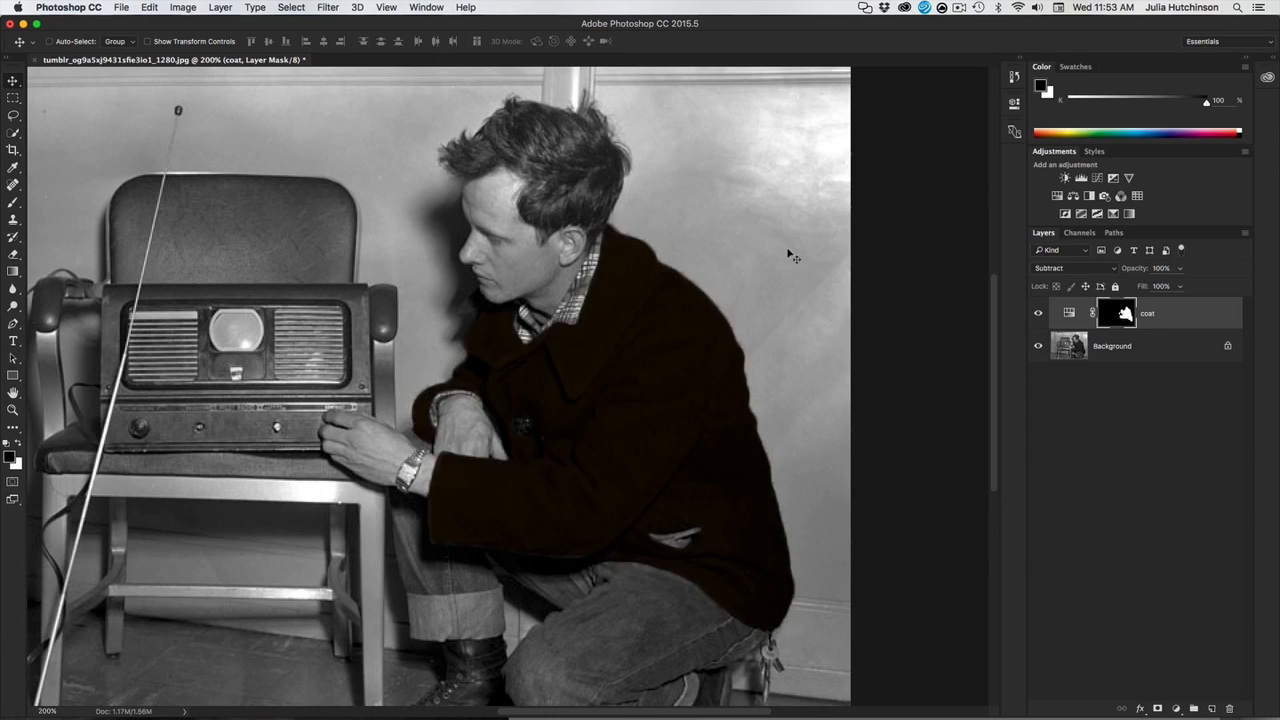
key(shift+plus)
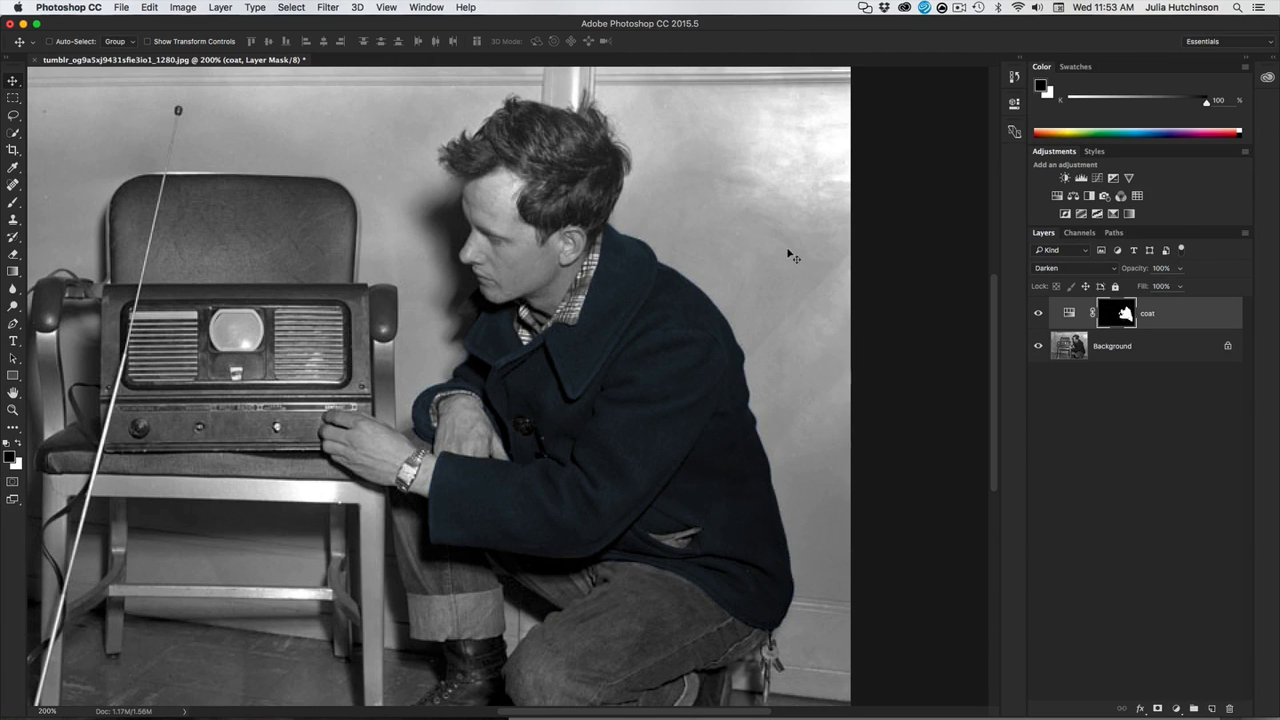
- Change the coat layer's blend mode from Darken to Darker Color by stepping through the modes
key(shift+plus)
key(shift+plus)
key(shift+plus)
key(shift+plus)
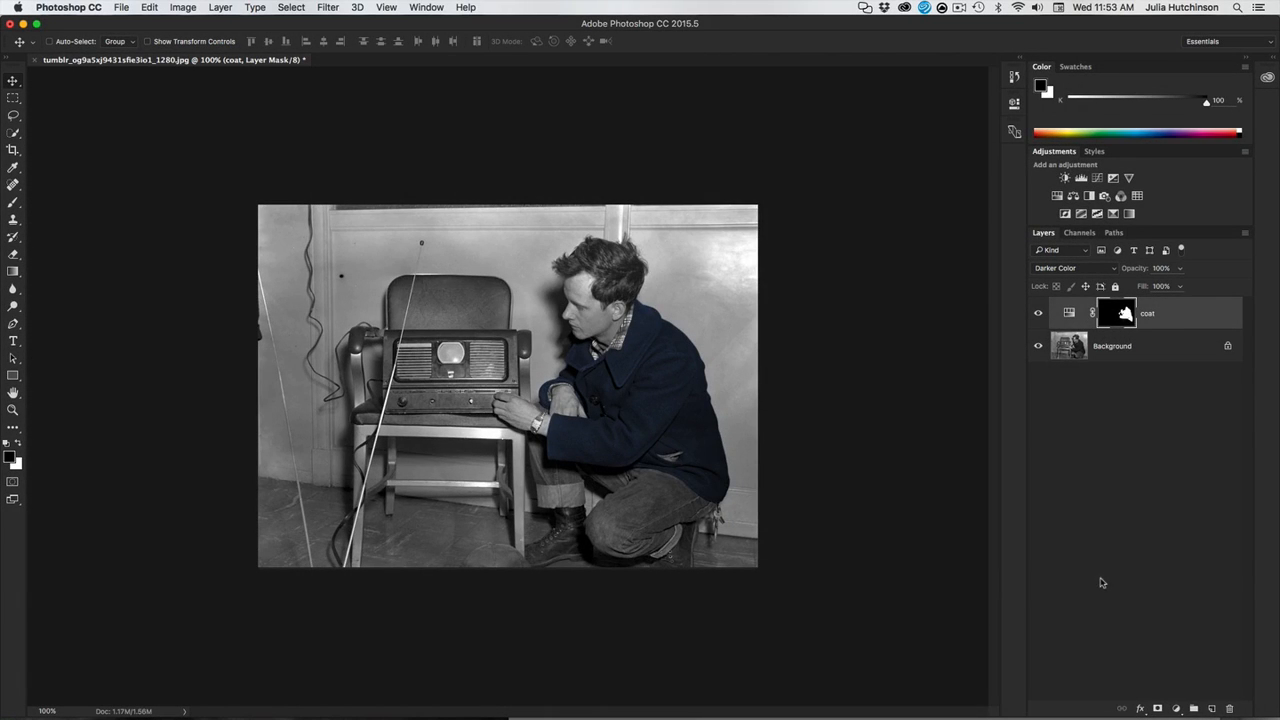
- Recolor the coat green by setting its Hue/Saturation layer's Hue to 132, and change the layer's blend mode to Lighten
click(1037, 314)
double_click(1068, 314)
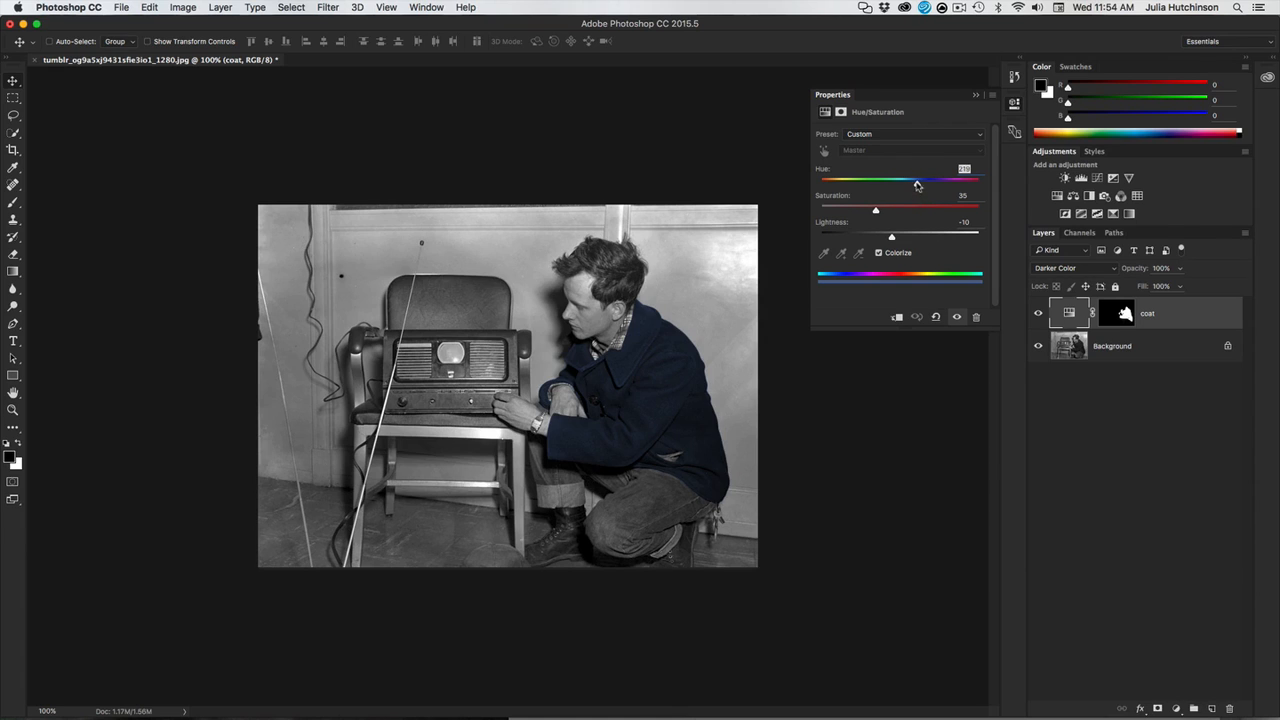
drag(916, 185, 878, 189)
click(1069, 272)
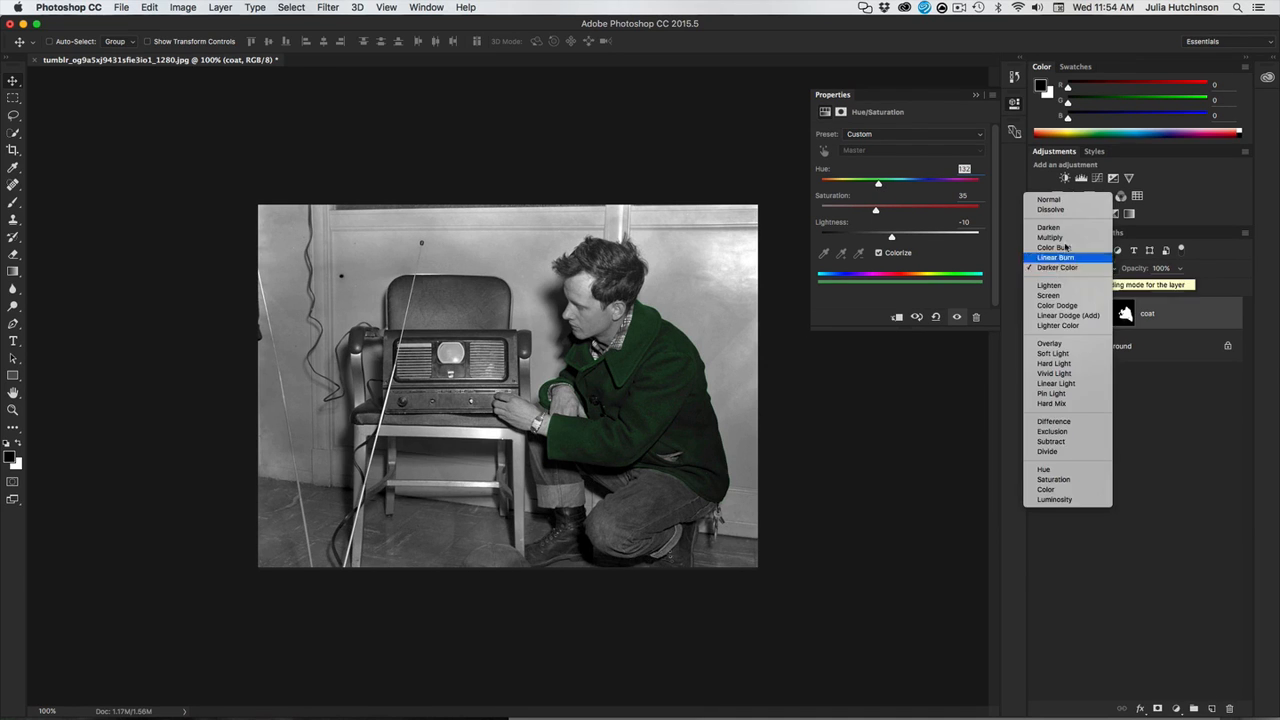
click(1060, 239)
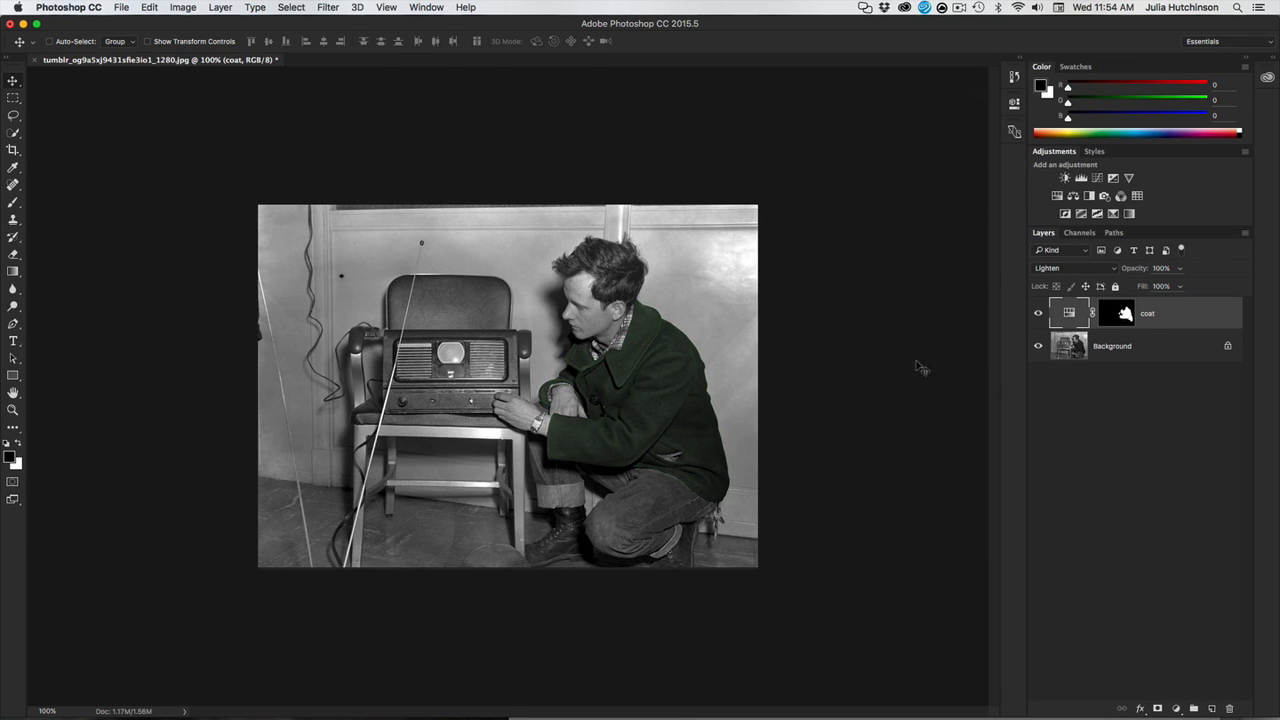